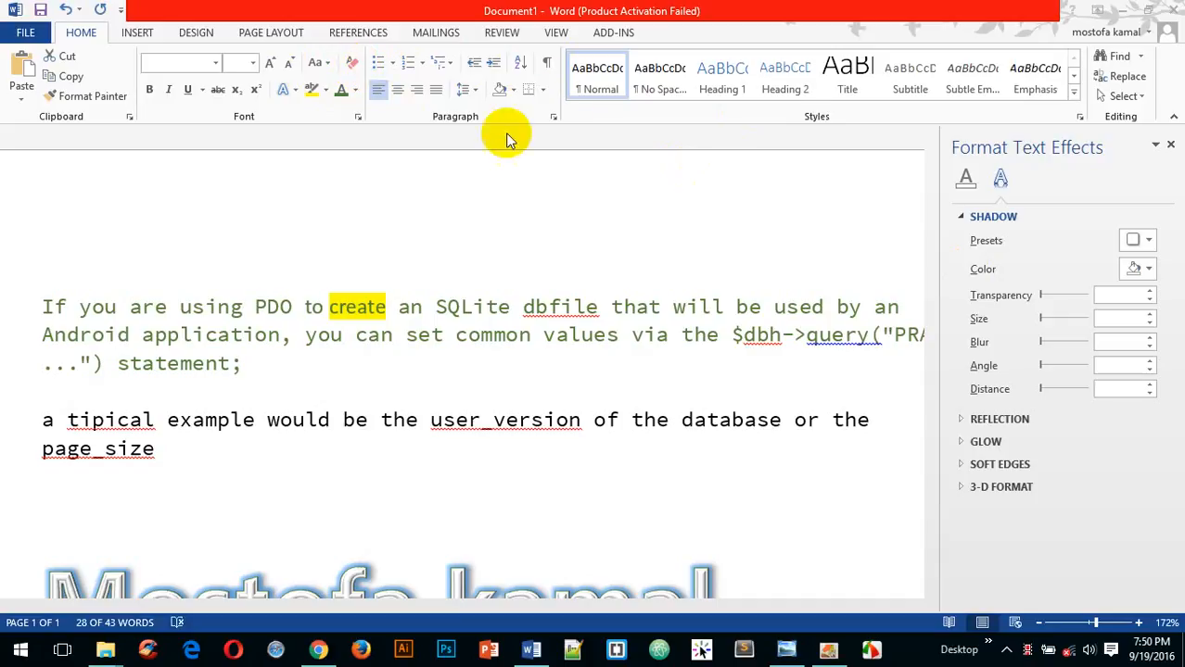
- Delete the large outlined name text below the two paragraphs
scroll(370, 397, down, 3)
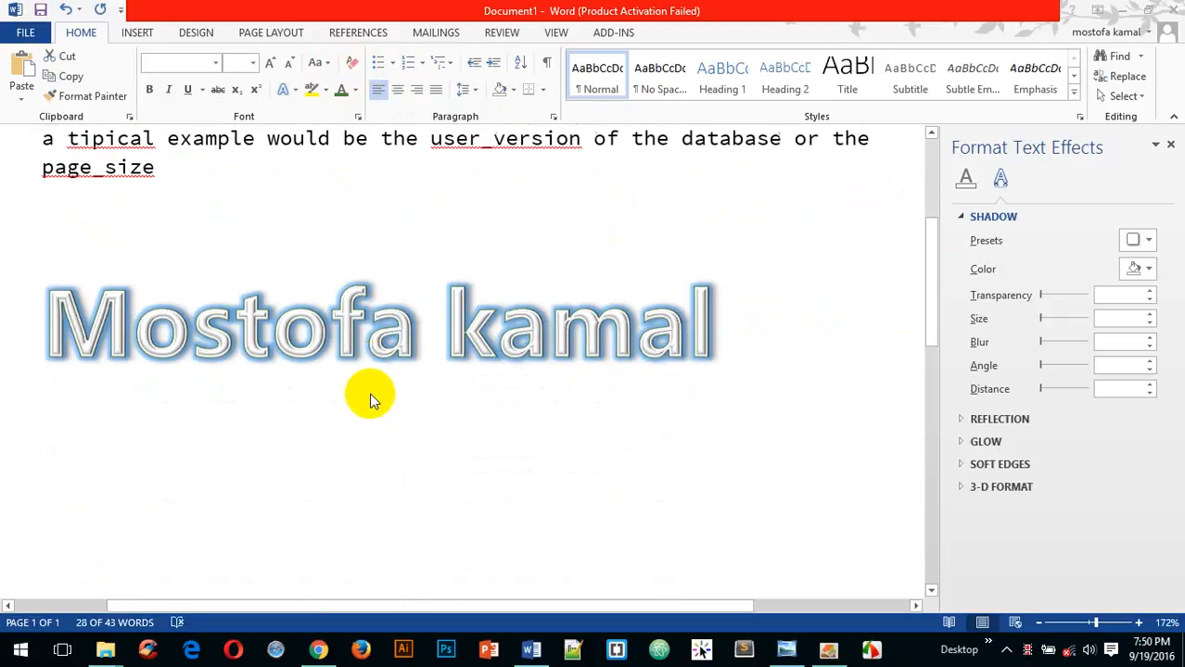
click(51, 327)
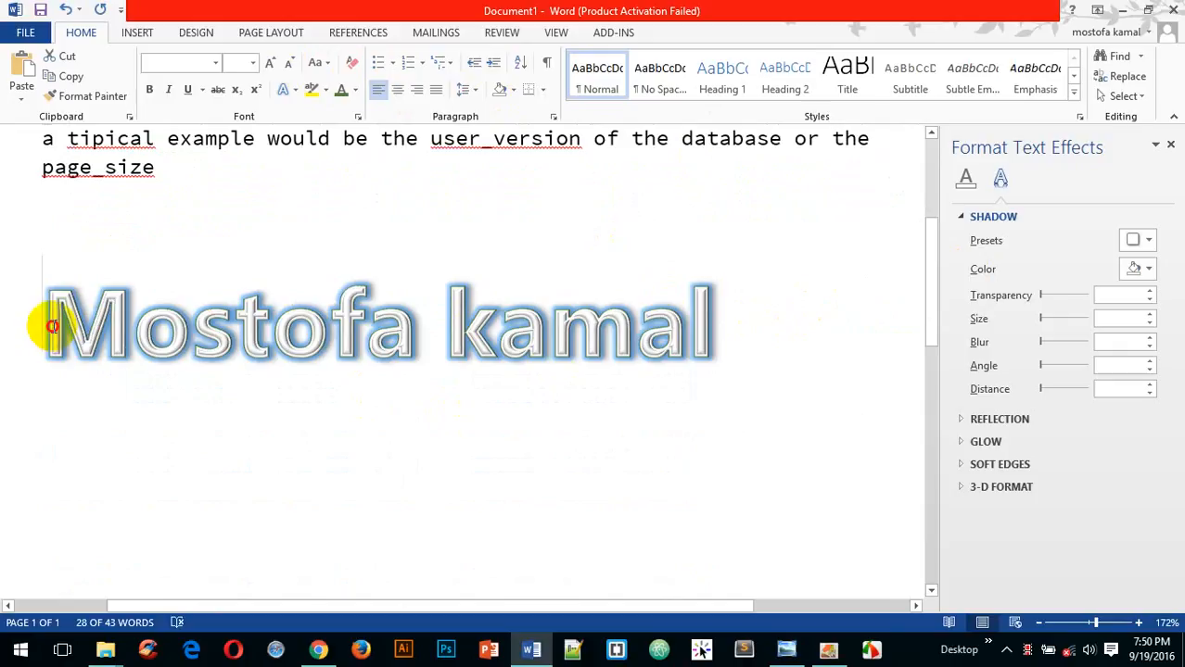
drag(51, 326, 732, 313)
key(Delete)
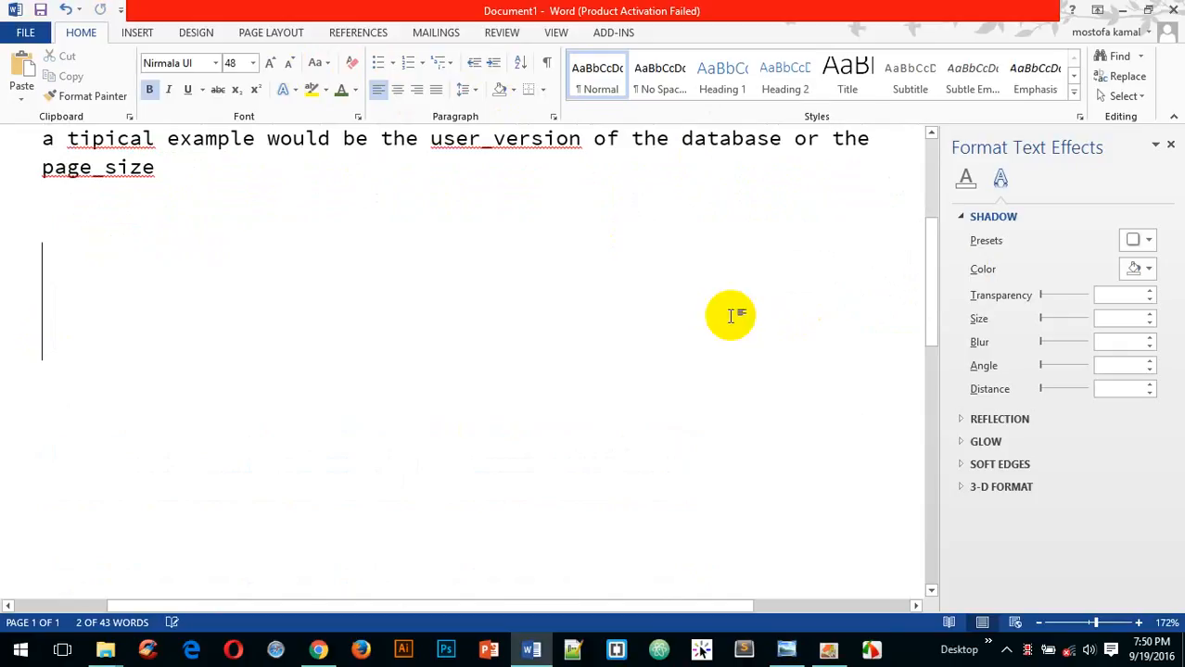
scroll(630, 374, up, 3)
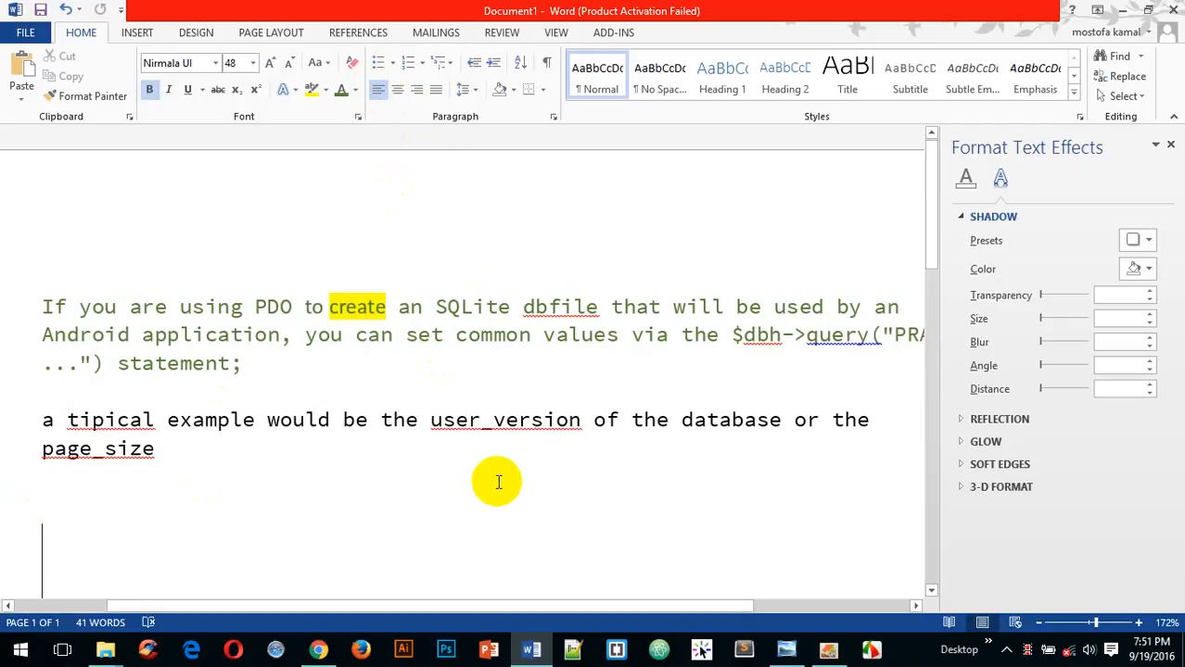
drag(39, 307, 198, 463)
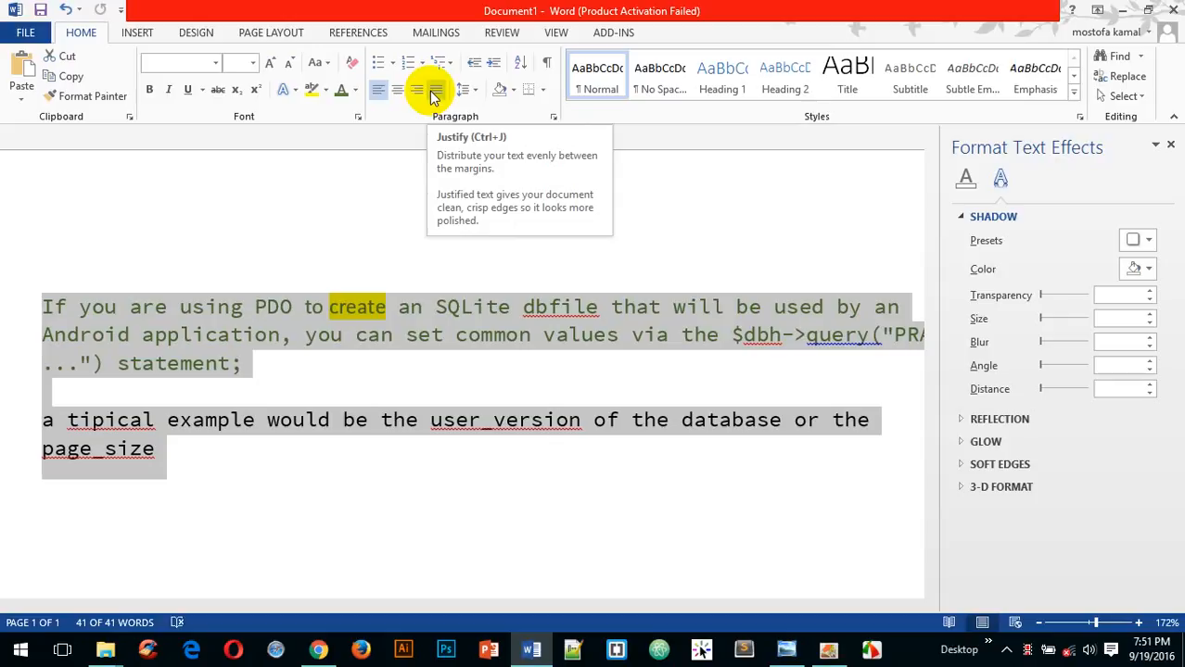
click(278, 454)
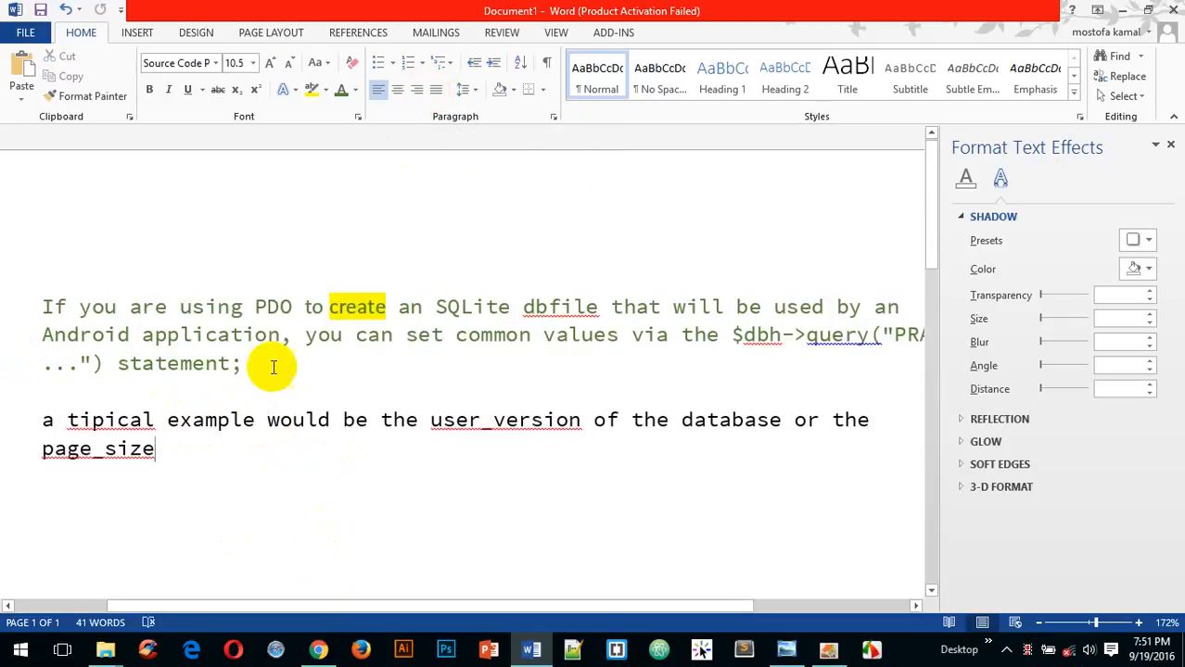
- Copy the first green paragraph and paste it twice as separate paragraphs after the line ending in "page_size"
double_click(25, 313)
key(ctrl+c)
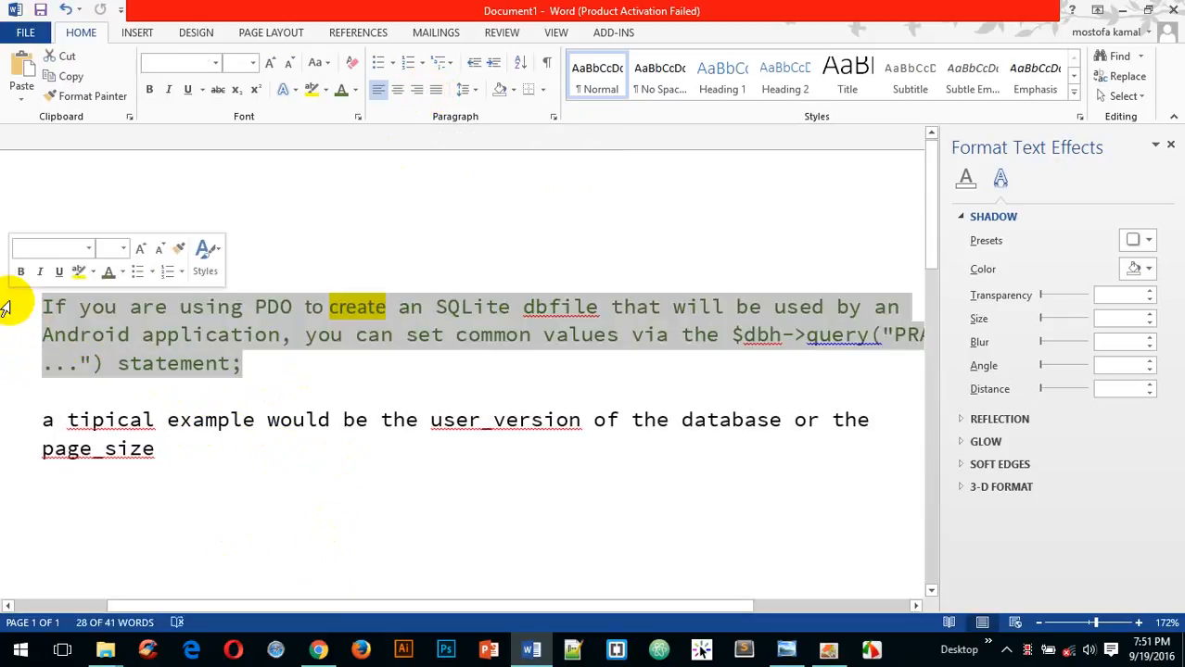
click(182, 455)
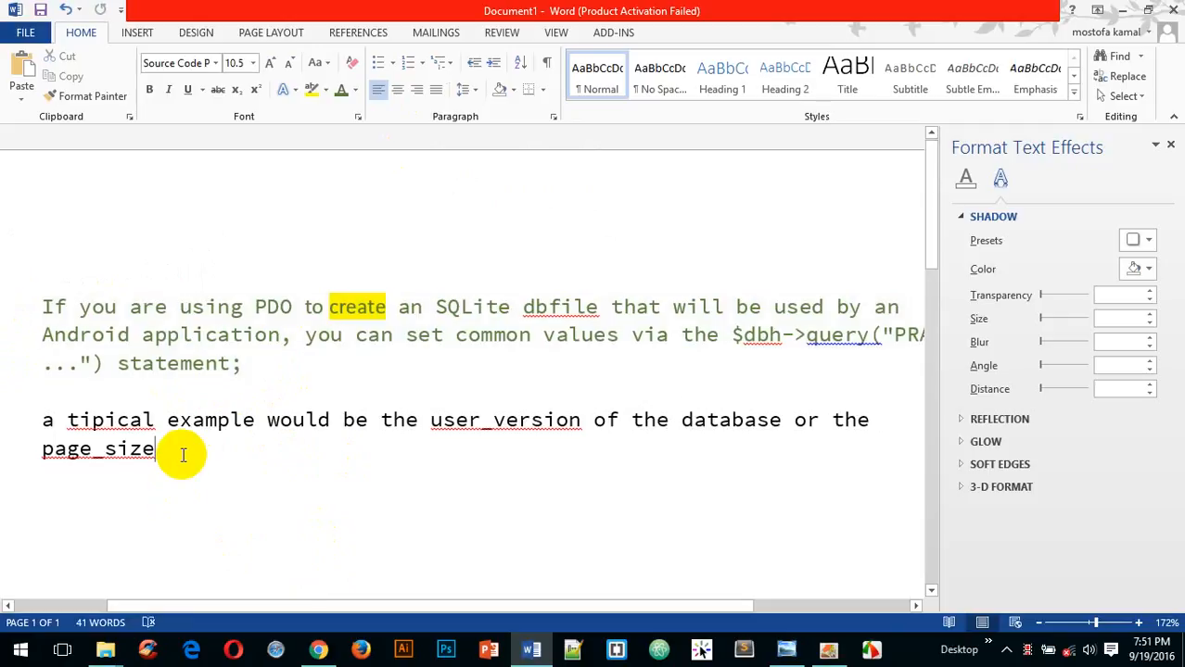
key(Return)
text(If you are using PDO to create an SQLite dbfile that will be used by an Android application, you can set common values via the $dbh->query("PRA...") statement;)
scroll(205, 468, down, 3)
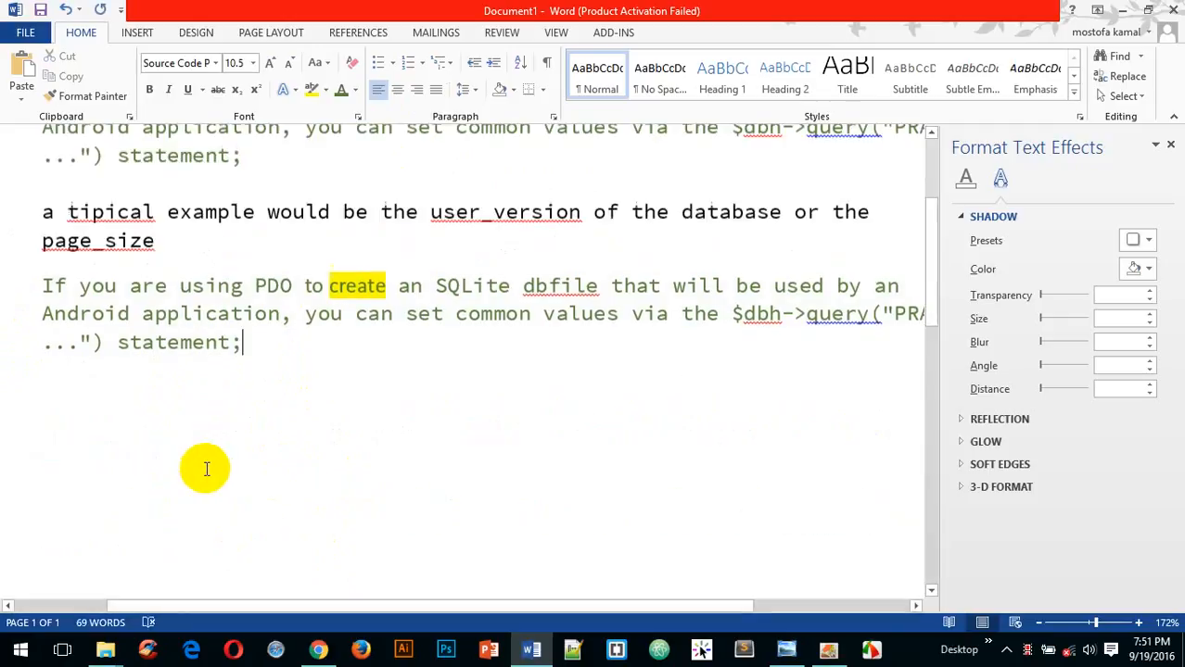
key(Return)
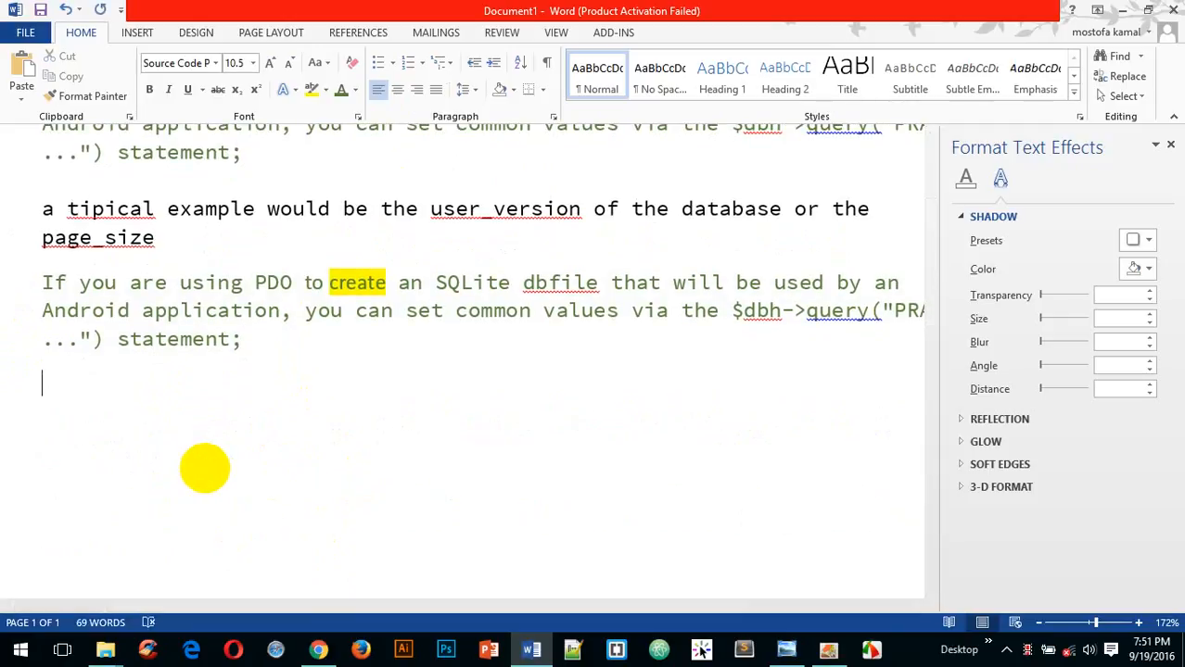
key(ctrl+v)
- Set the font color of the last pasted paragraph to red
drag(244, 443, 4, 382)
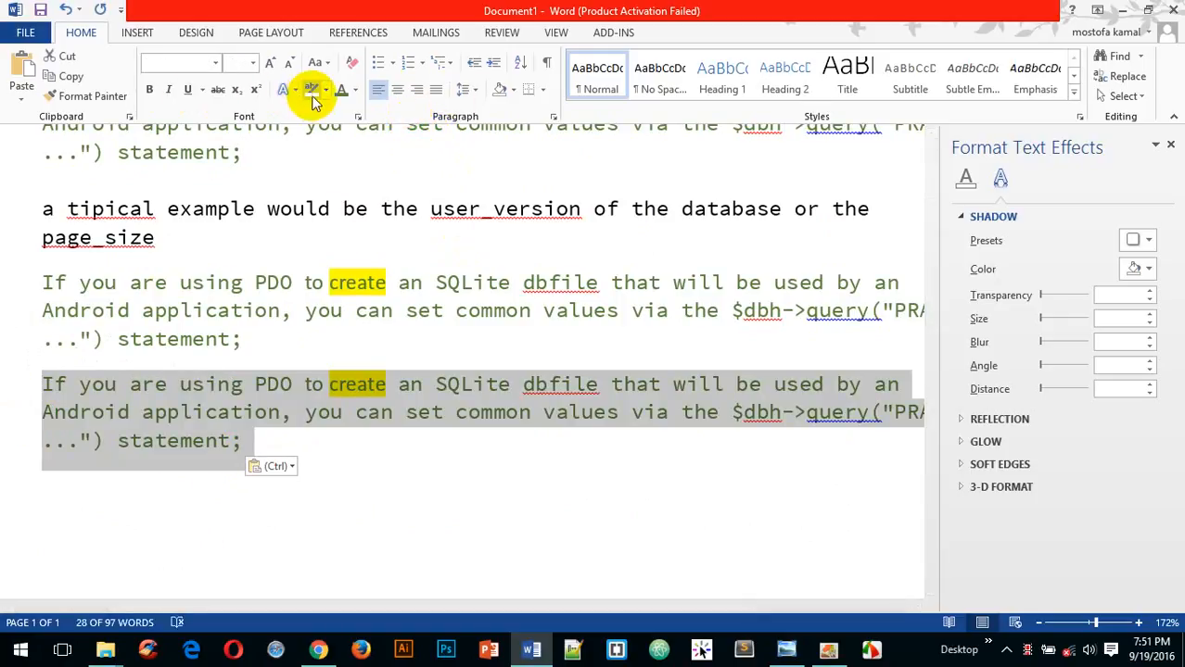
click(353, 89)
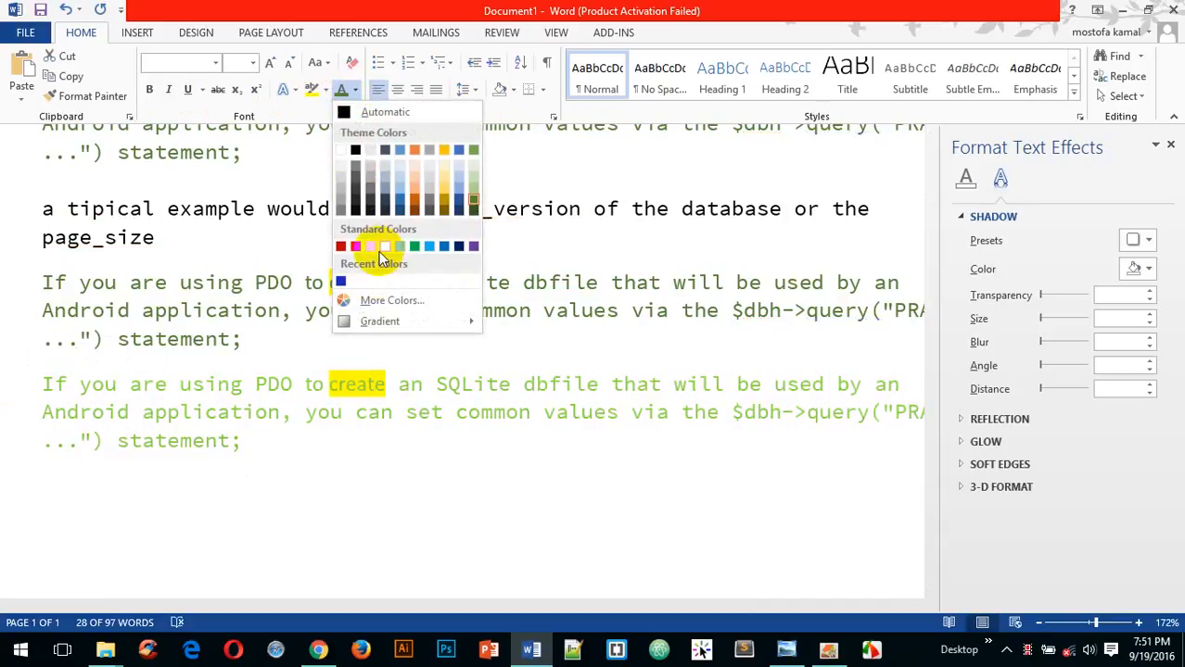
click(340, 245)
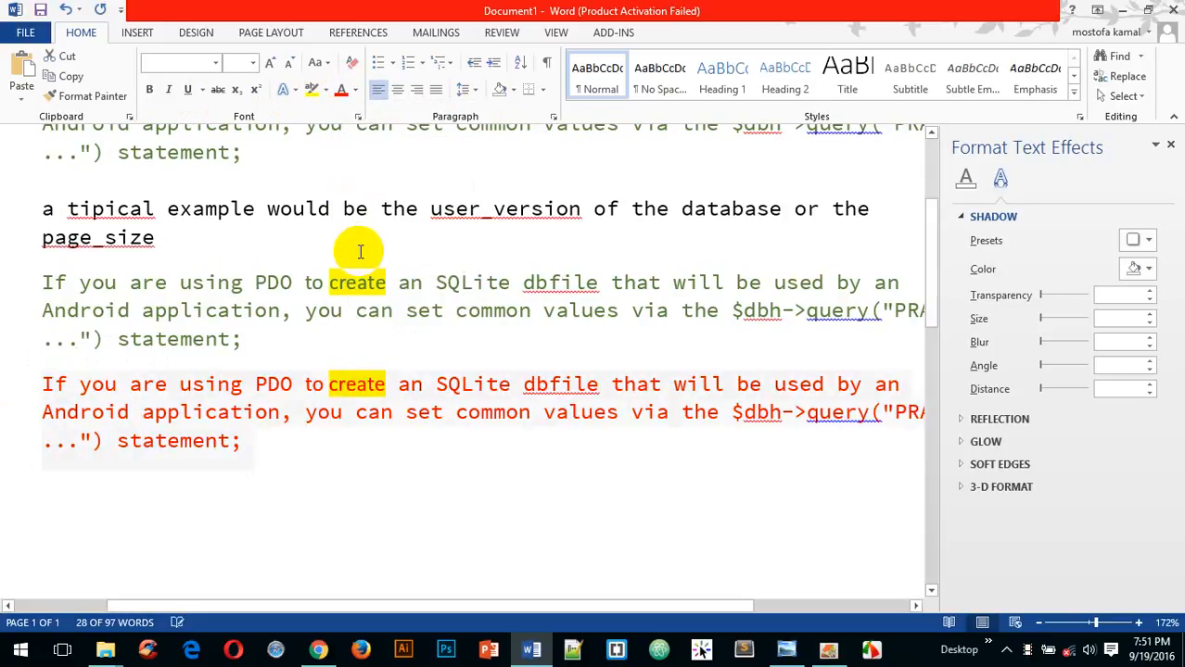
- Set the font color of the first paragraph in the document to light blue
scroll(228, 343, up, 3)
click(237, 363)
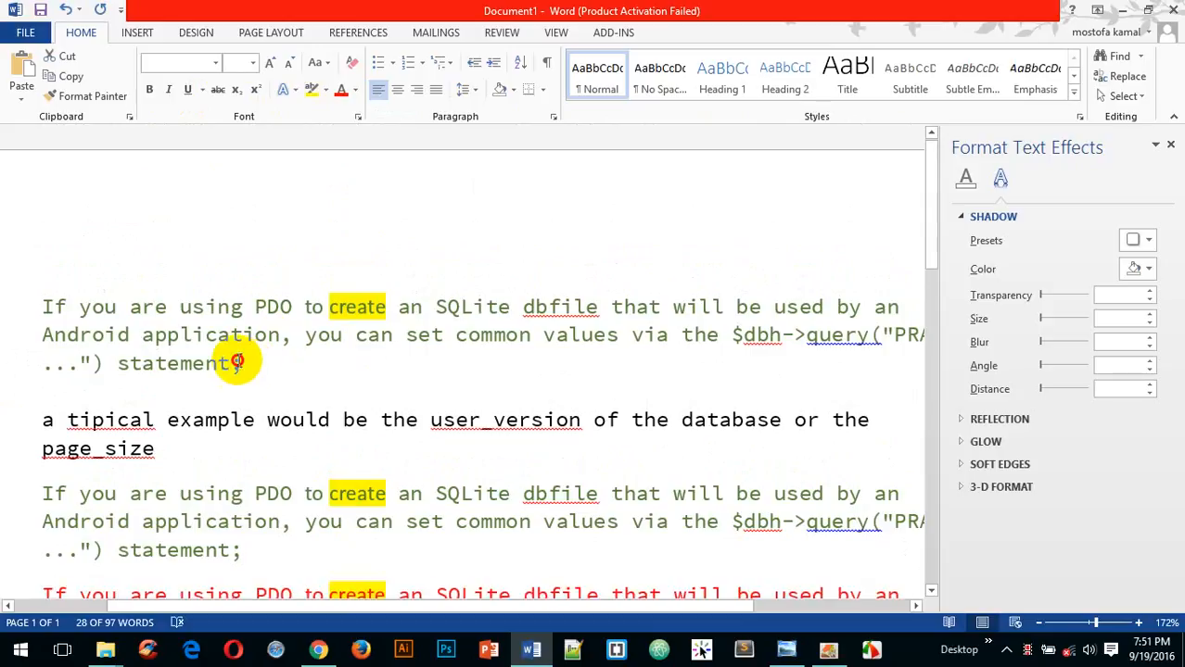
drag(238, 363, 34, 306)
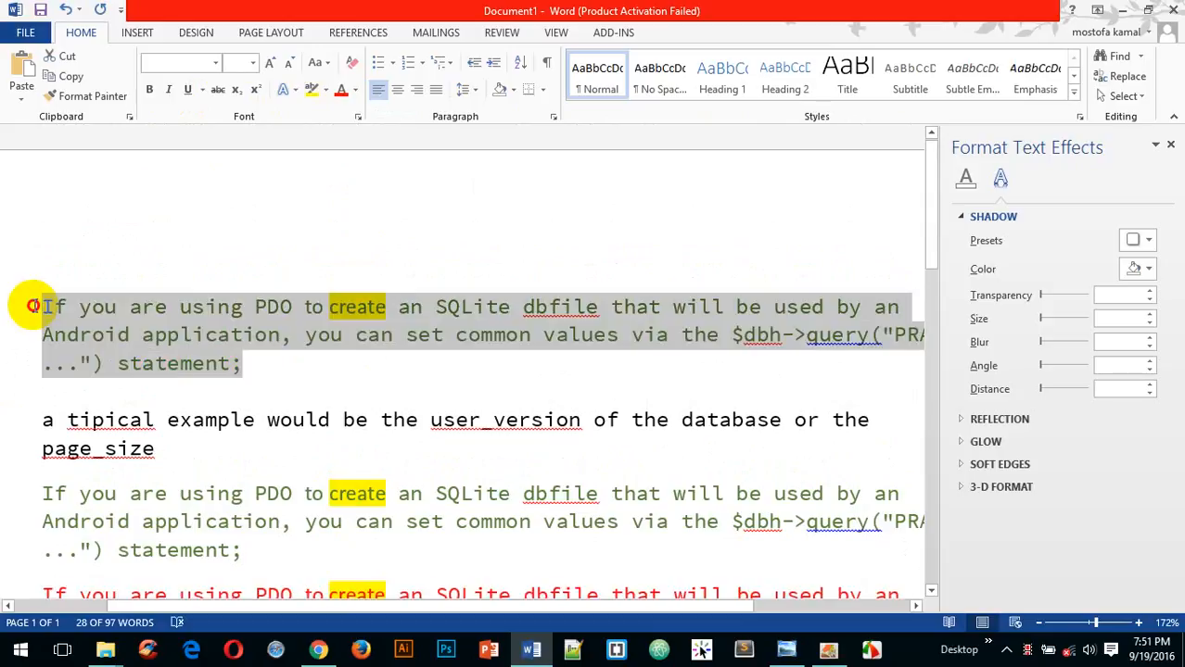
click(357, 90)
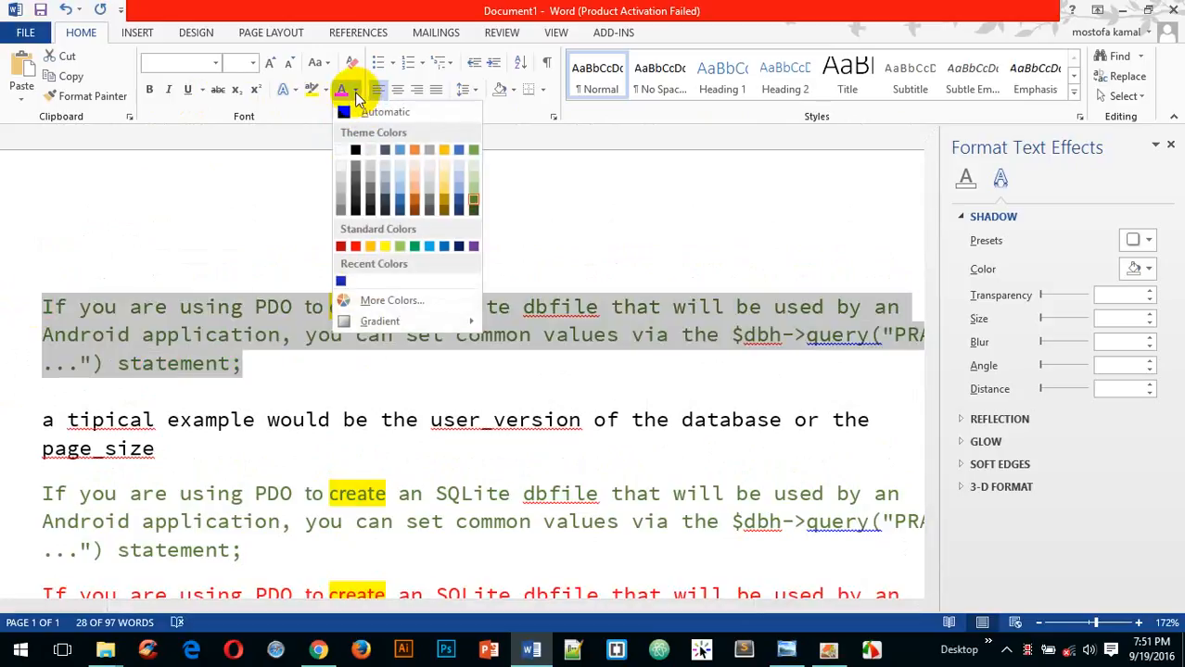
click(429, 246)
click(554, 218)
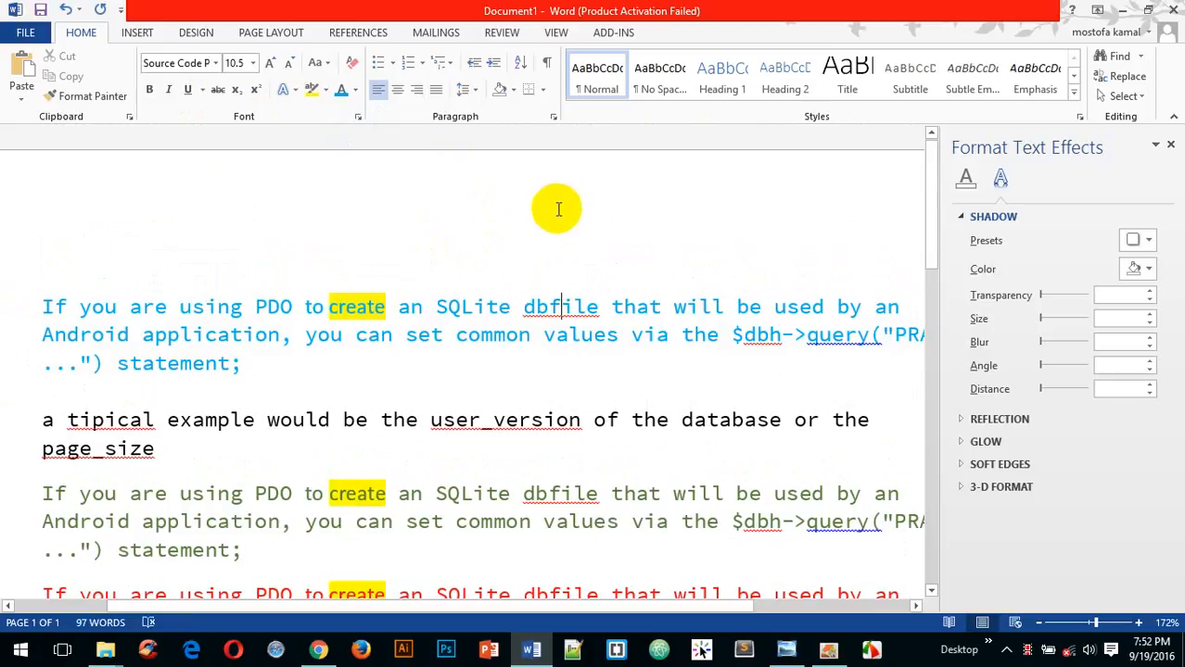
scroll(95, 278, down, 2)
scroll(244, 283, up, 2)
drag(284, 369, 46, 307)
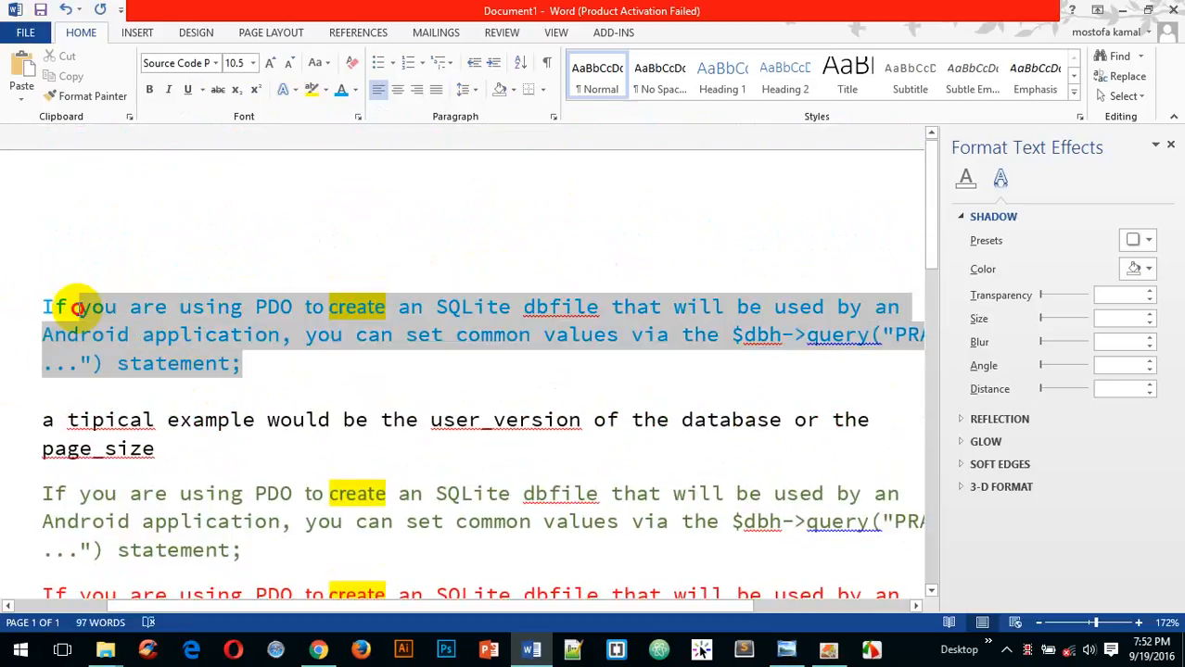
click(441, 176)
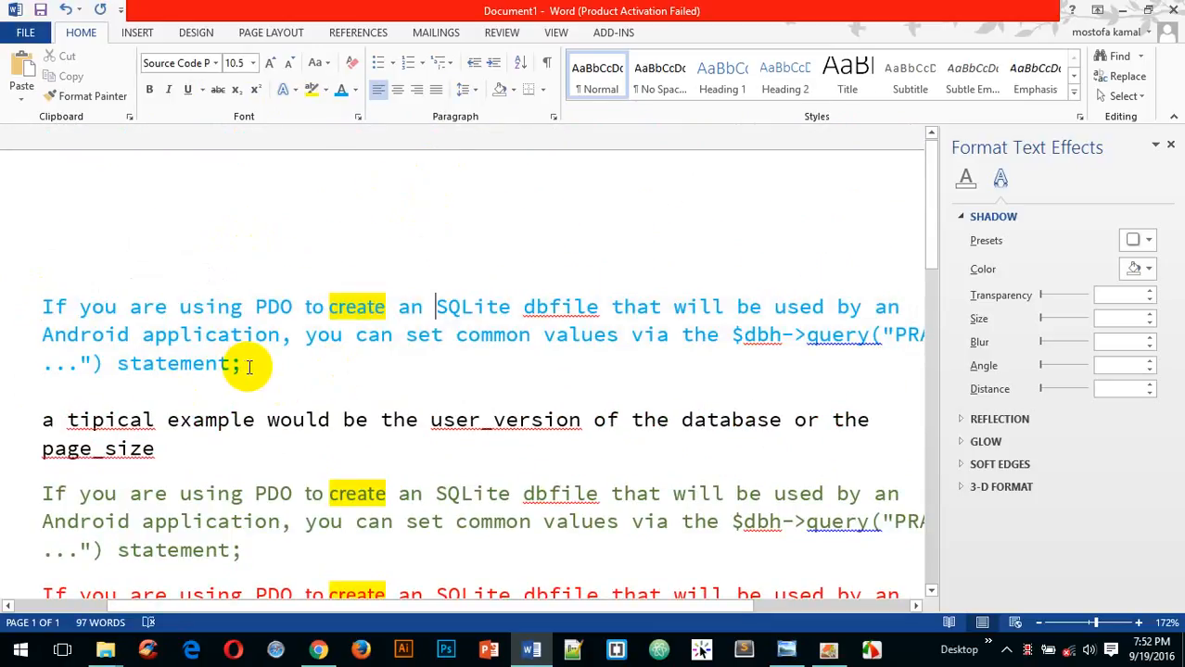
- Center the green paragraph above the red one and close the Format Text Effects pane
scroll(248, 368, down, 2)
drag(239, 408, 33, 353)
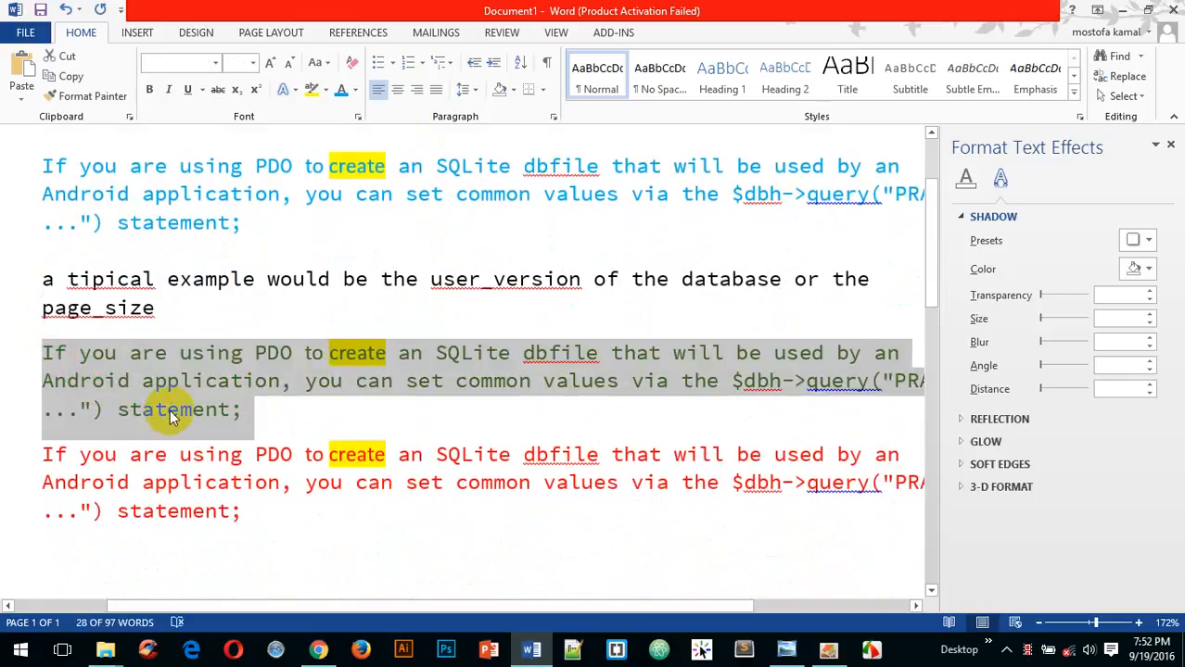
click(396, 90)
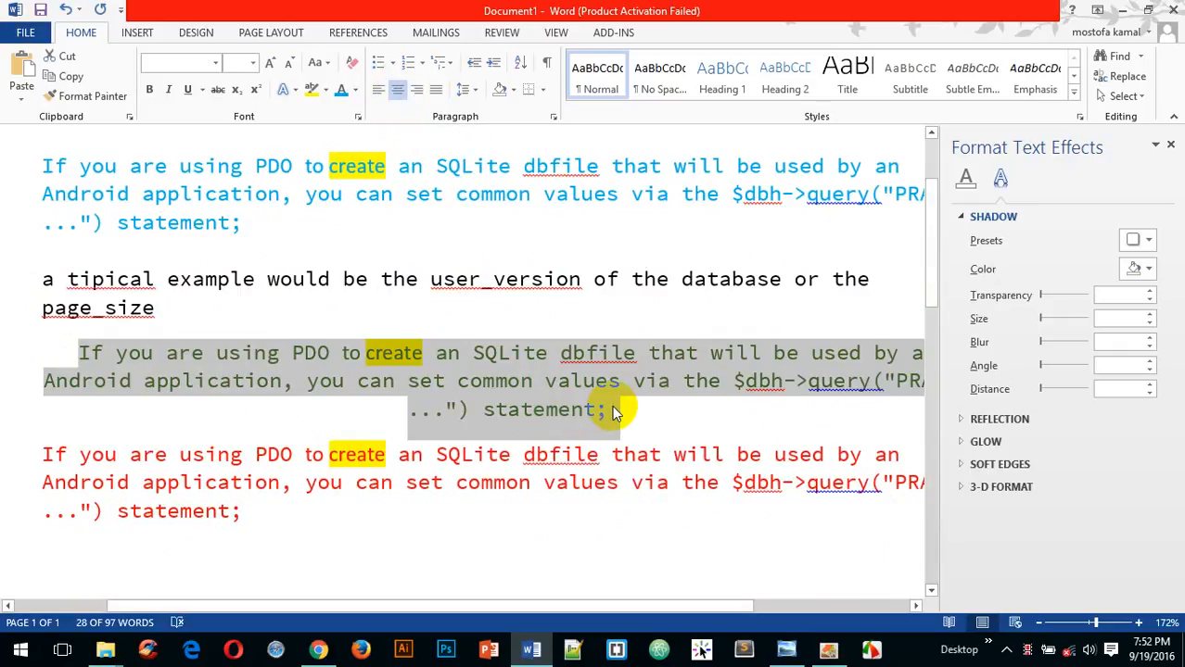
click(1169, 144)
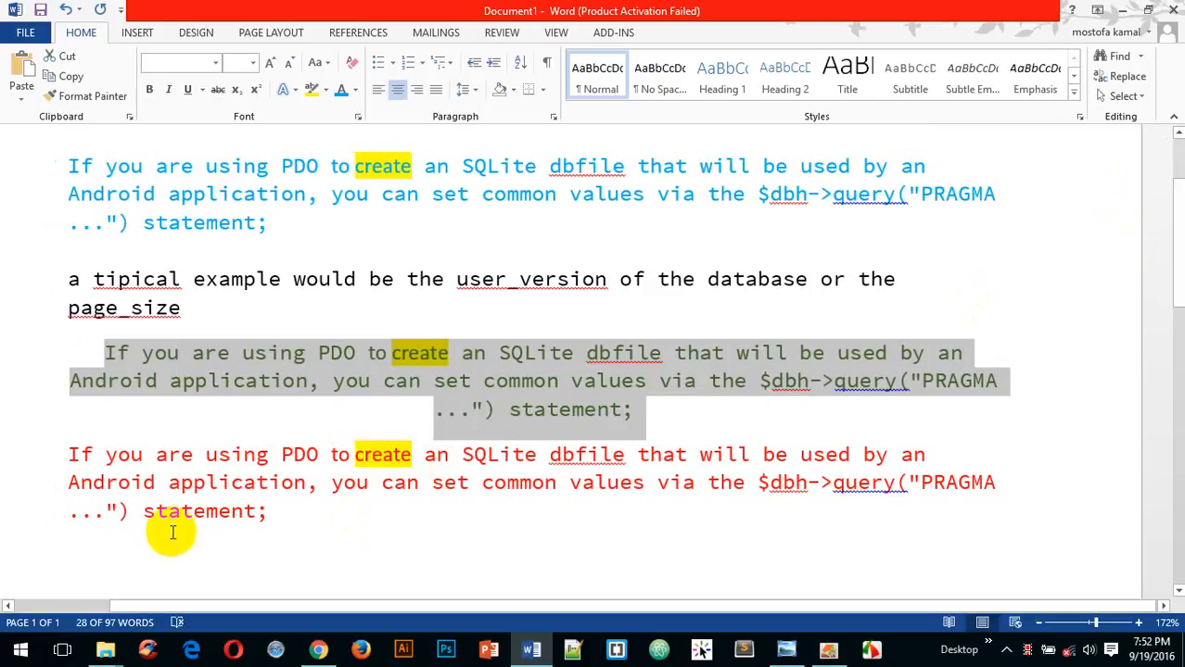
- Align the red paragraph to the right margin and select its last line
drag(275, 520, 74, 452)
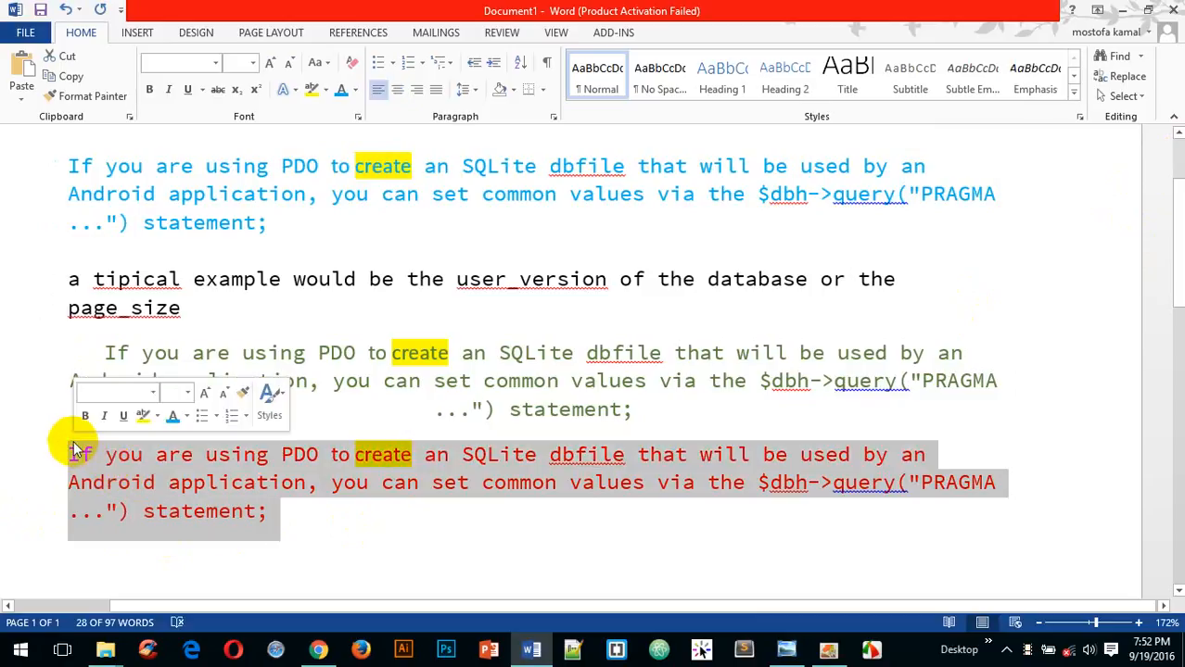
click(417, 93)
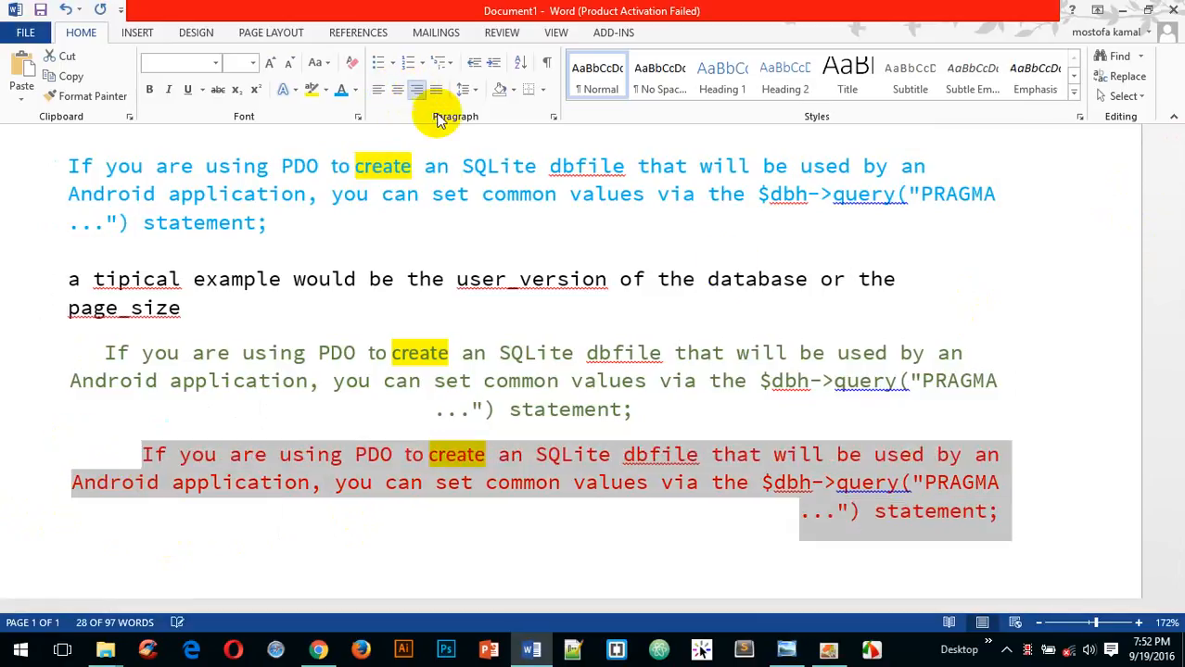
click(906, 529)
drag(799, 513, 1014, 510)
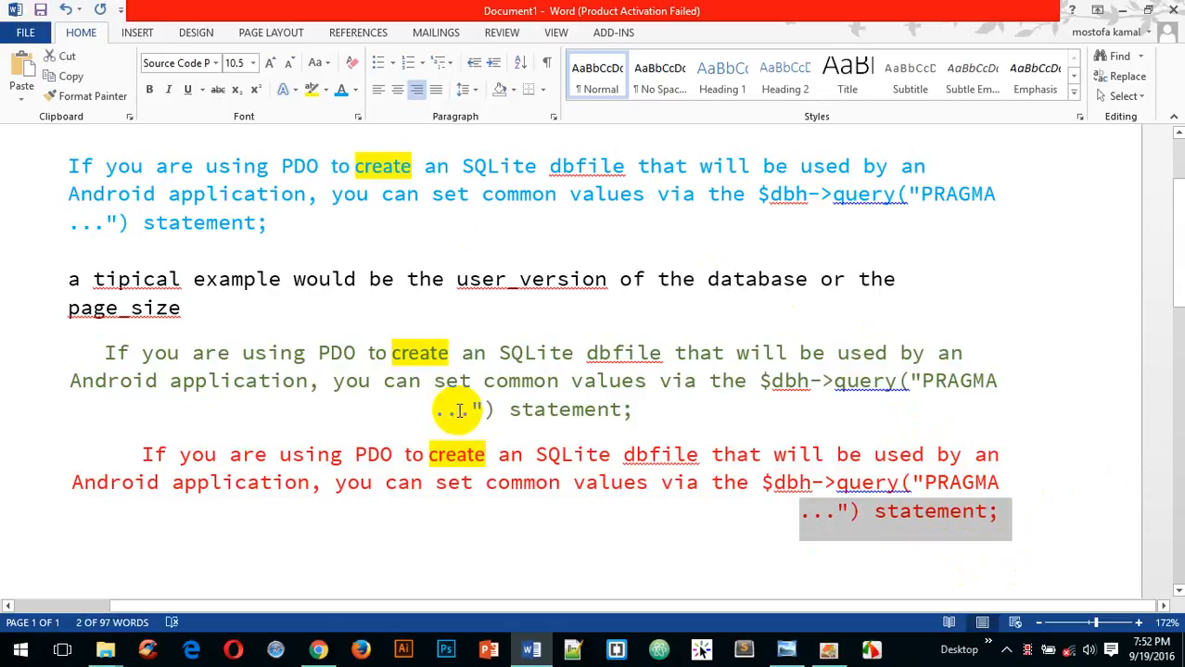
- Try justified alignment on the black "a tipical example" paragraph and undo it
drag(185, 310, 13, 279)
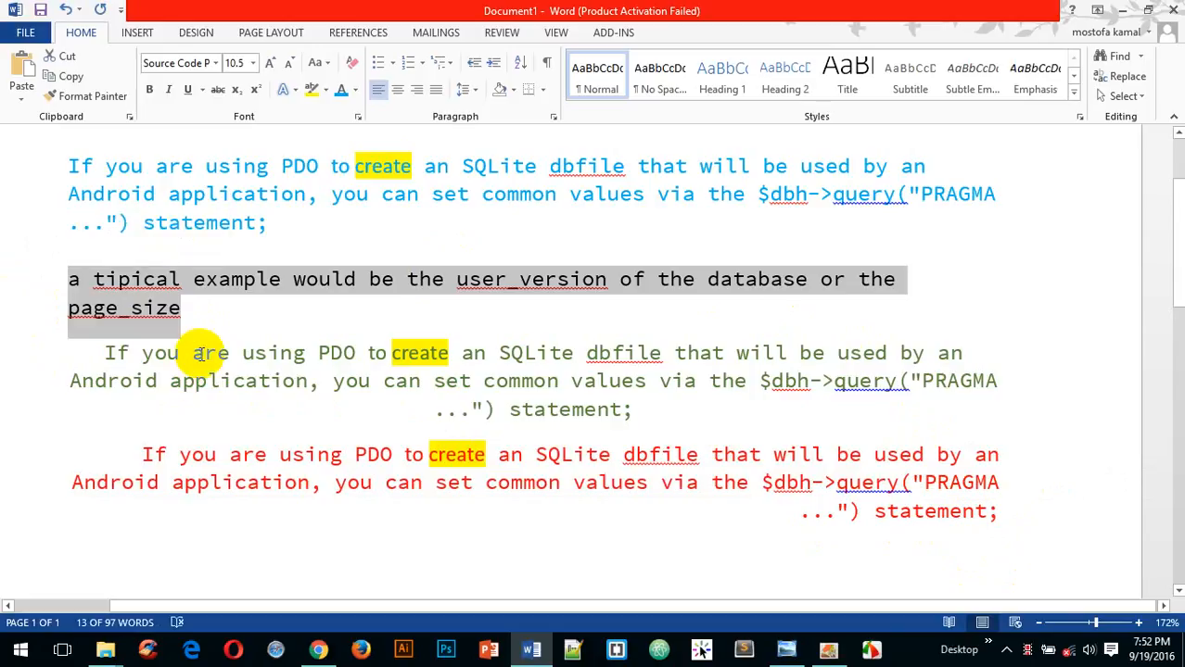
click(434, 93)
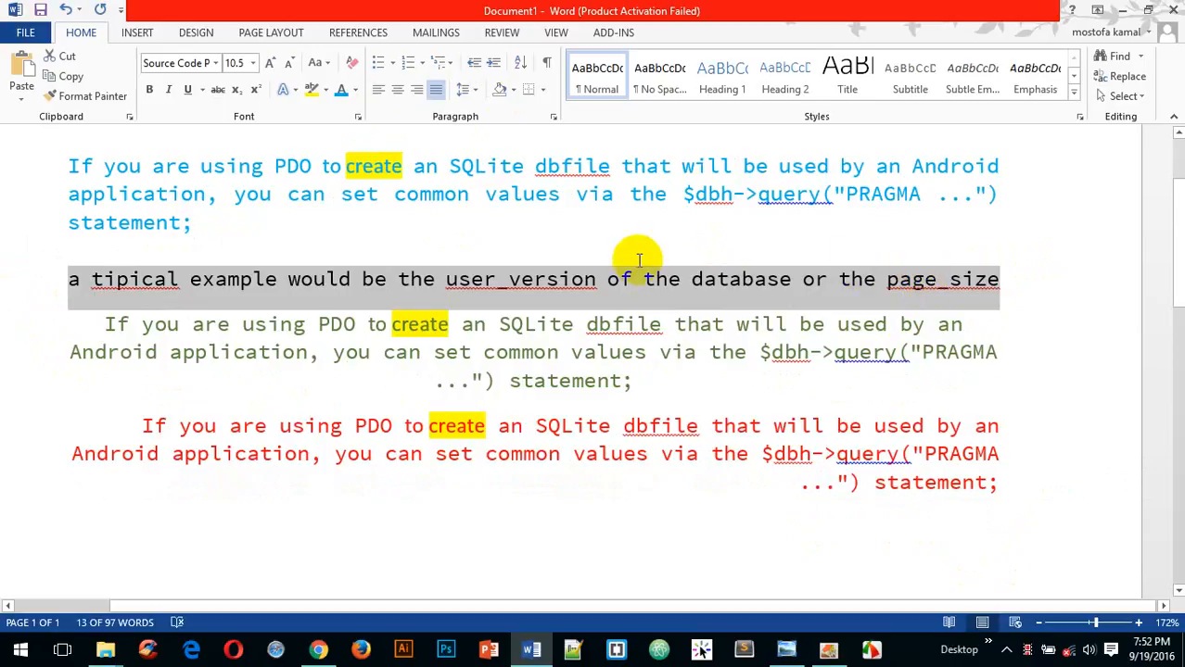
key(ctrl+l)
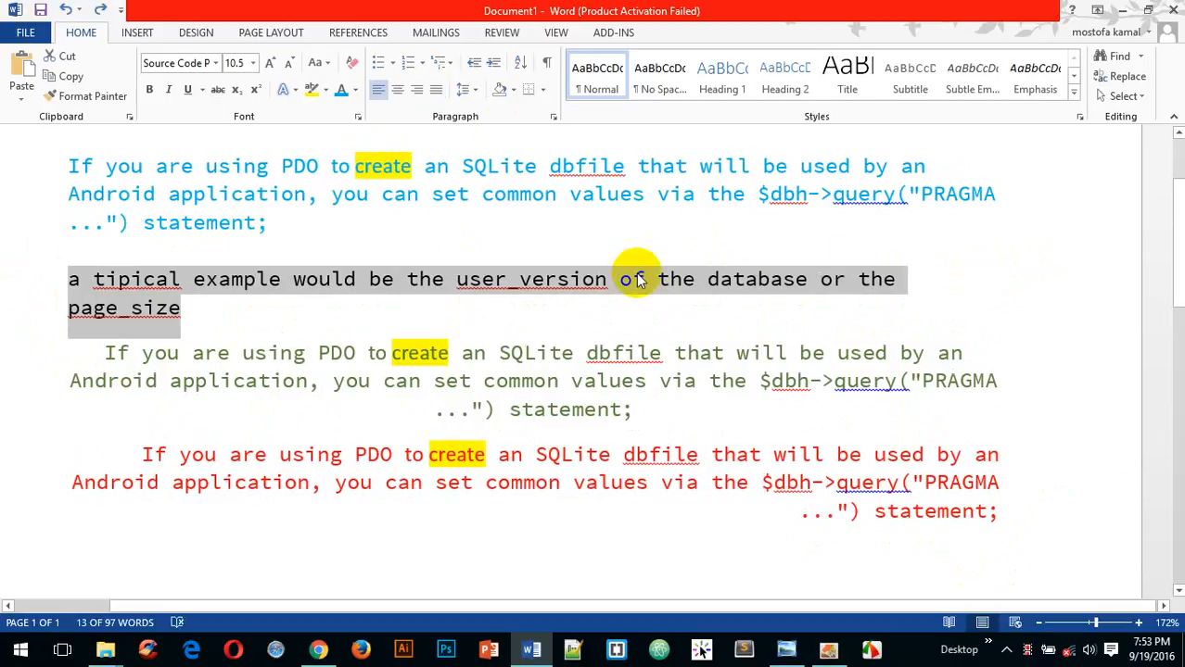
click(435, 89)
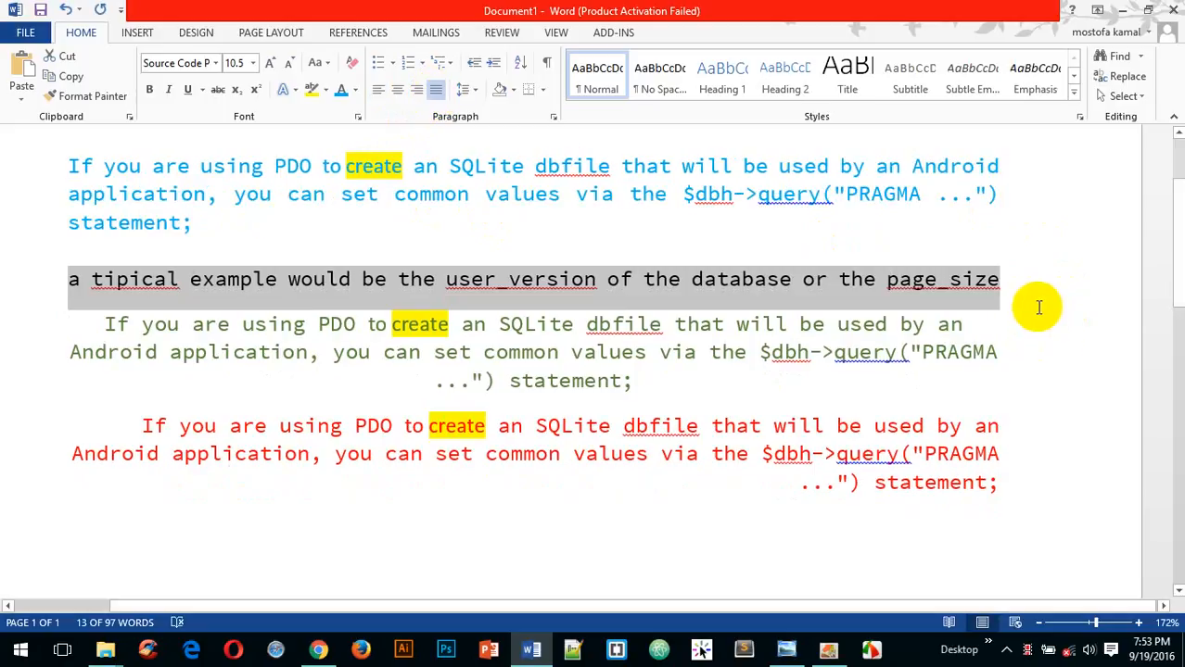
key(ctrl+z)
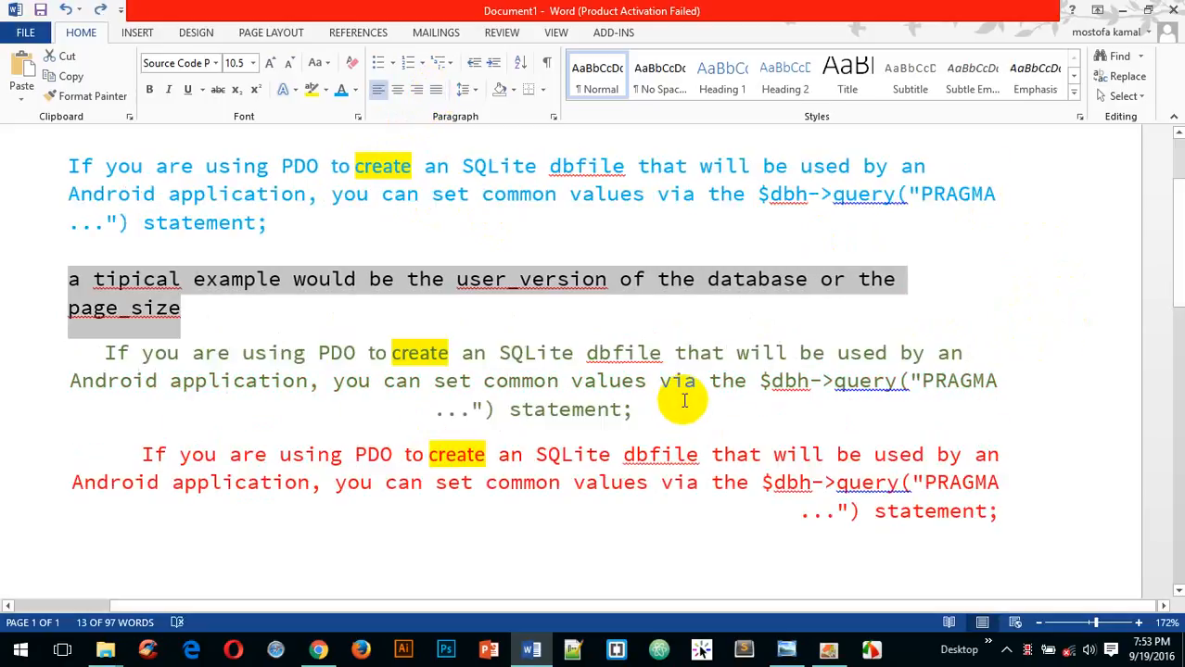
- Copy the centered green paragraph and paste it below the red paragraph at the end of the document
drag(649, 410, 25, 363)
key(ctrl+c)
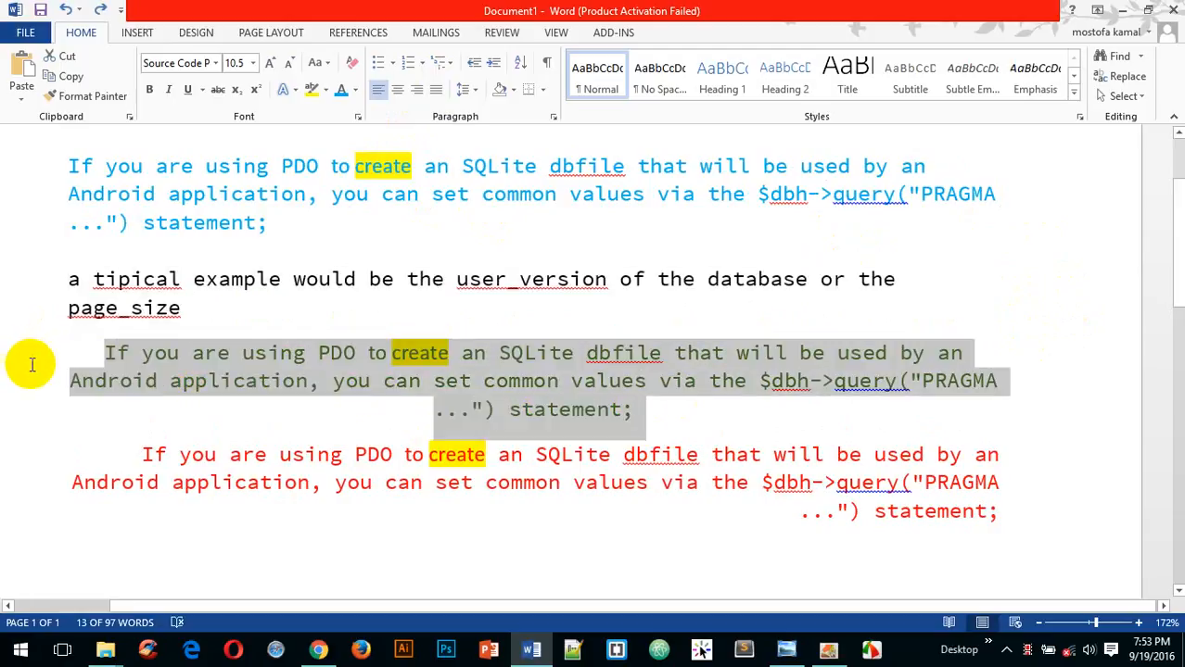
click(226, 545)
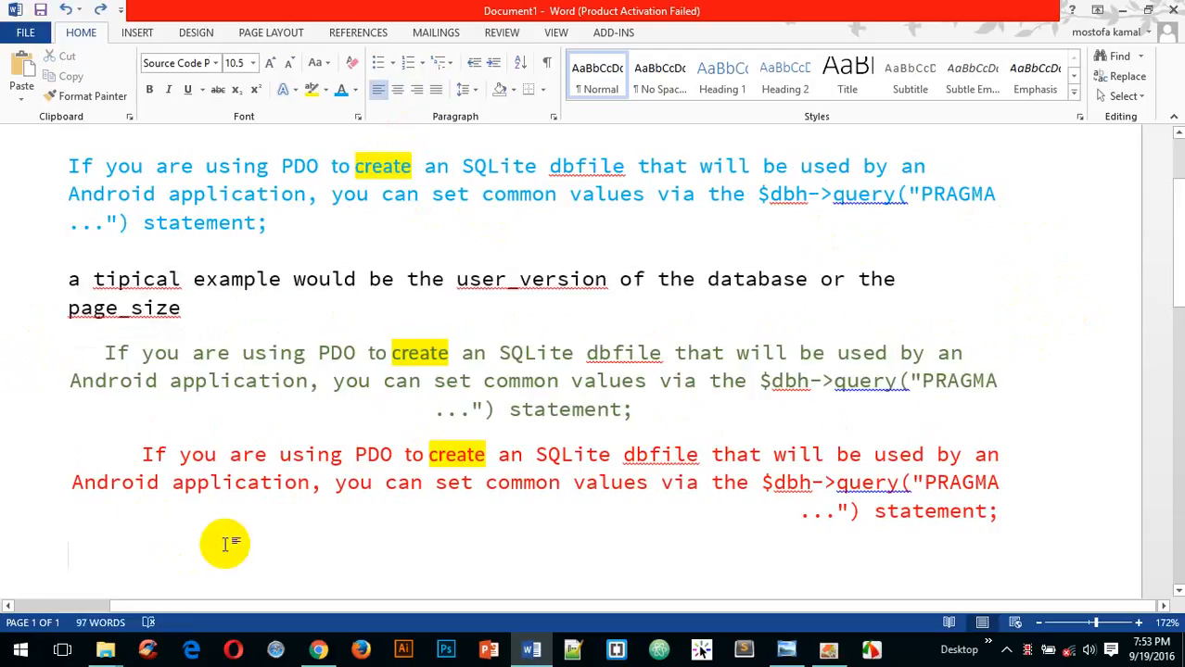
key(ctrl+v)
- Justify the newly pasted green paragraph at the end, and switch it back to left alignment
drag(635, 500, 10, 430)
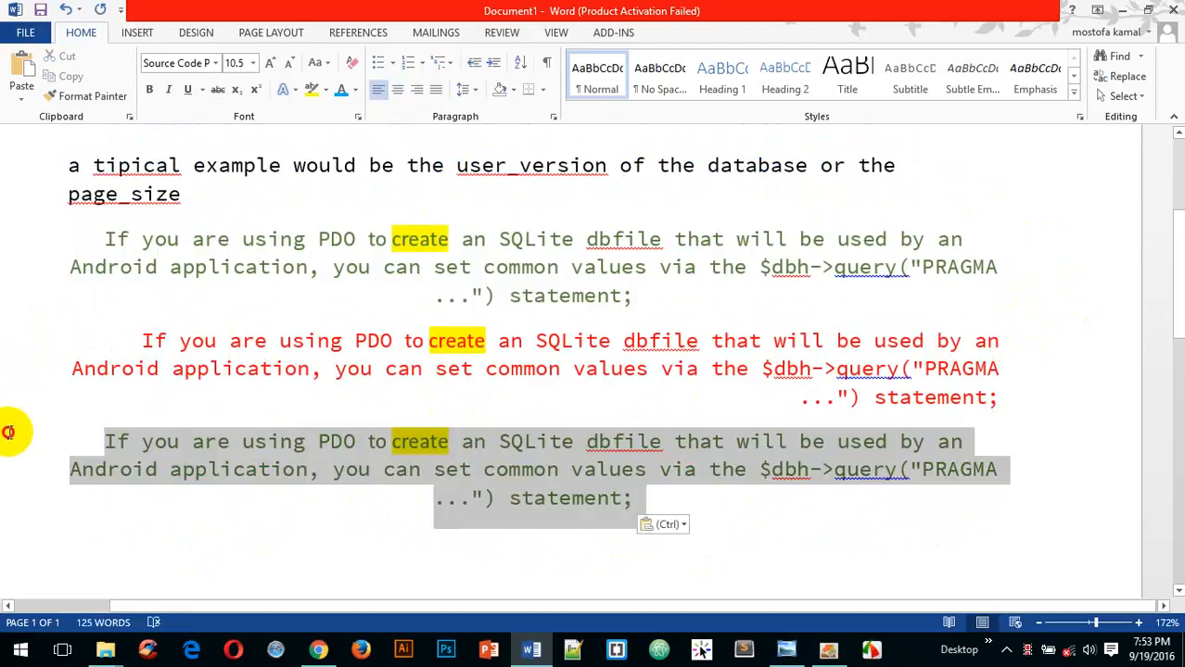
click(436, 96)
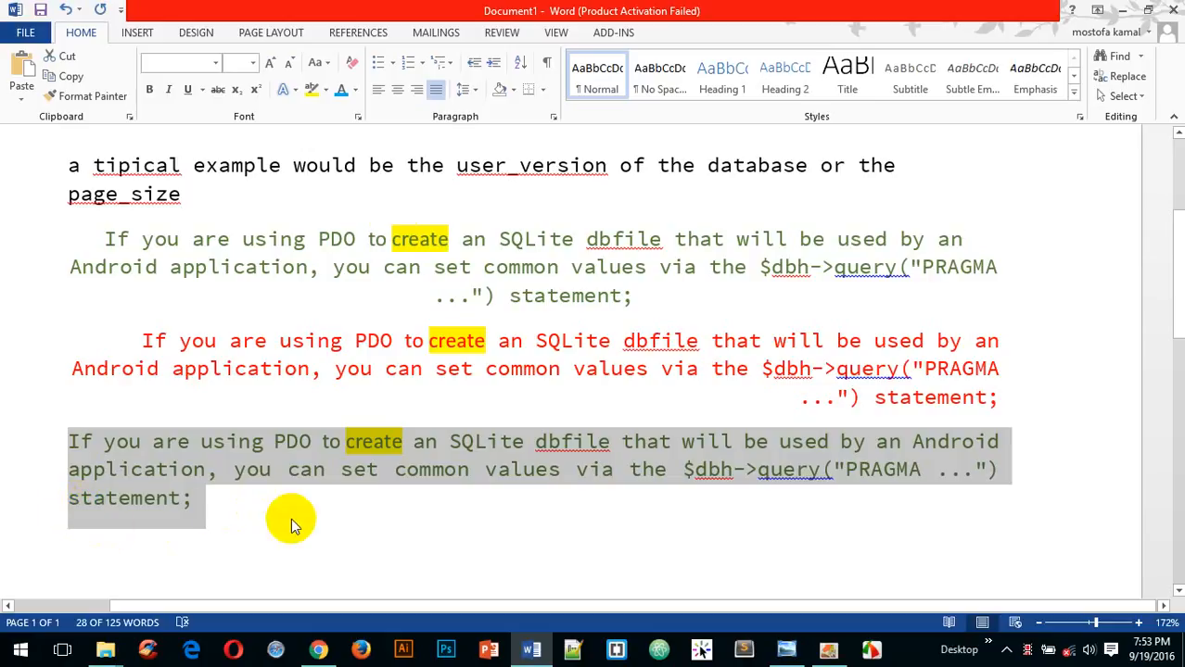
click(438, 90)
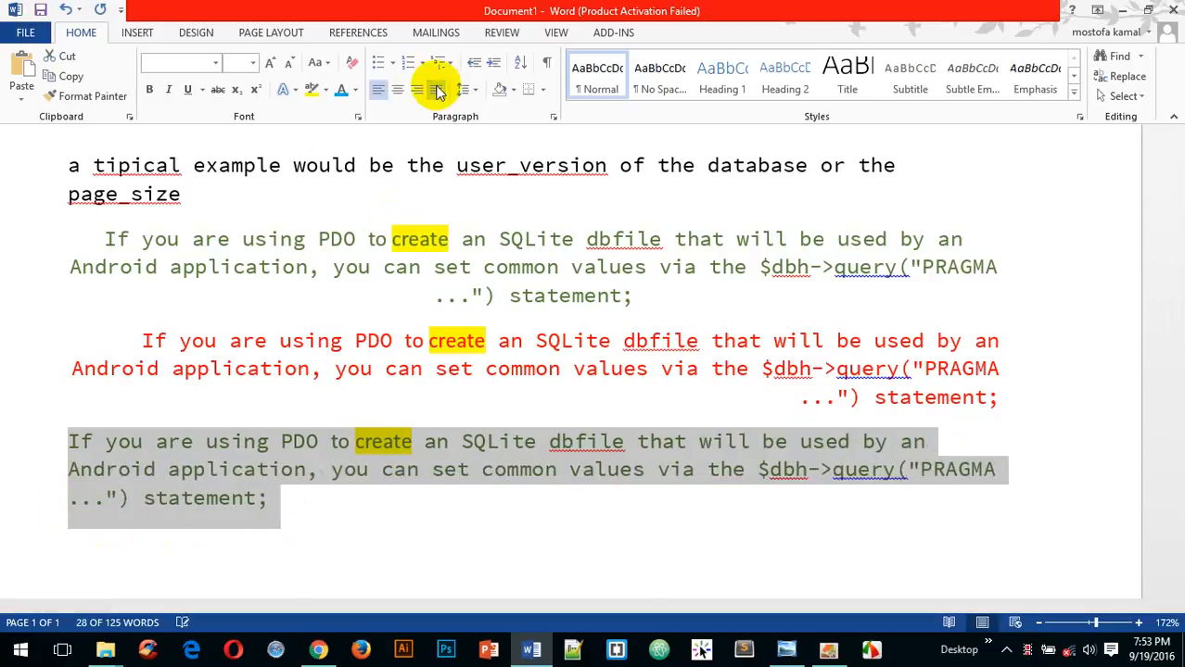
- Alternate the last green paragraph between justified and left alignment for comparison, leaving it justified
click(437, 90)
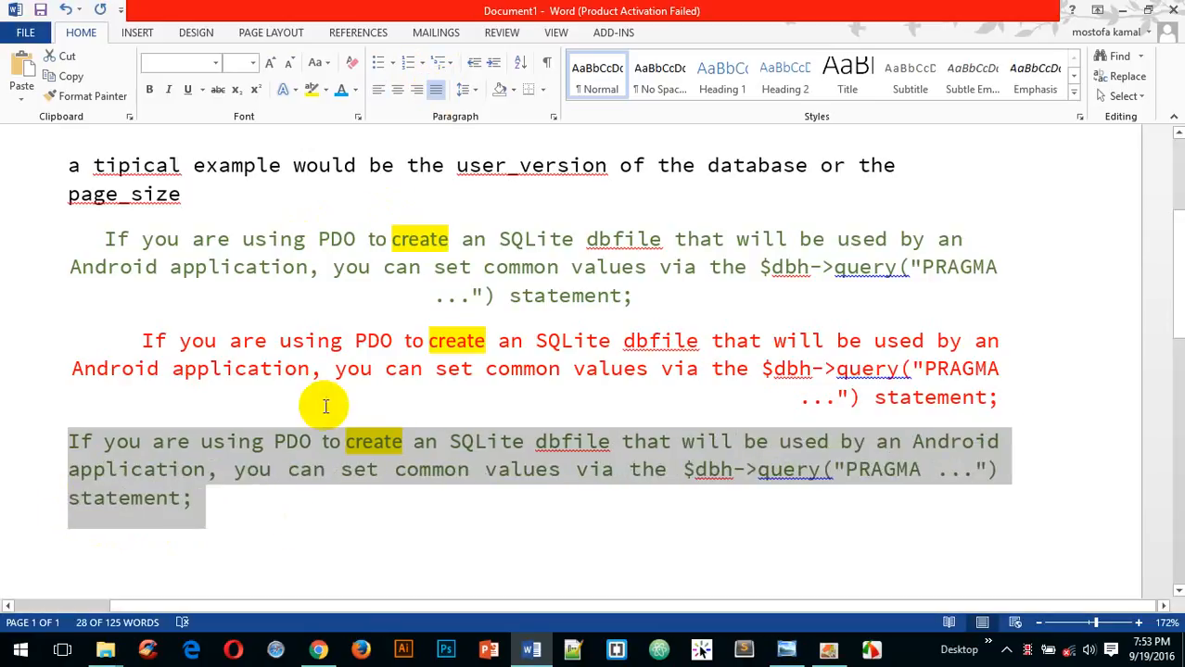
click(316, 547)
drag(190, 511, 53, 441)
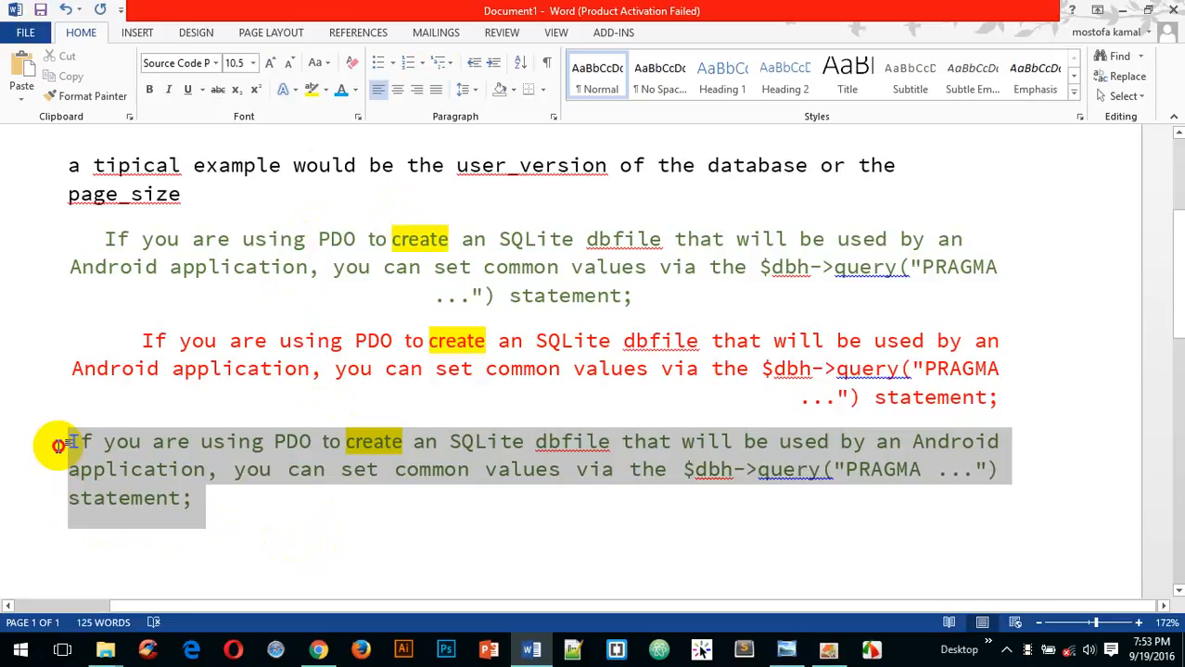
click(380, 91)
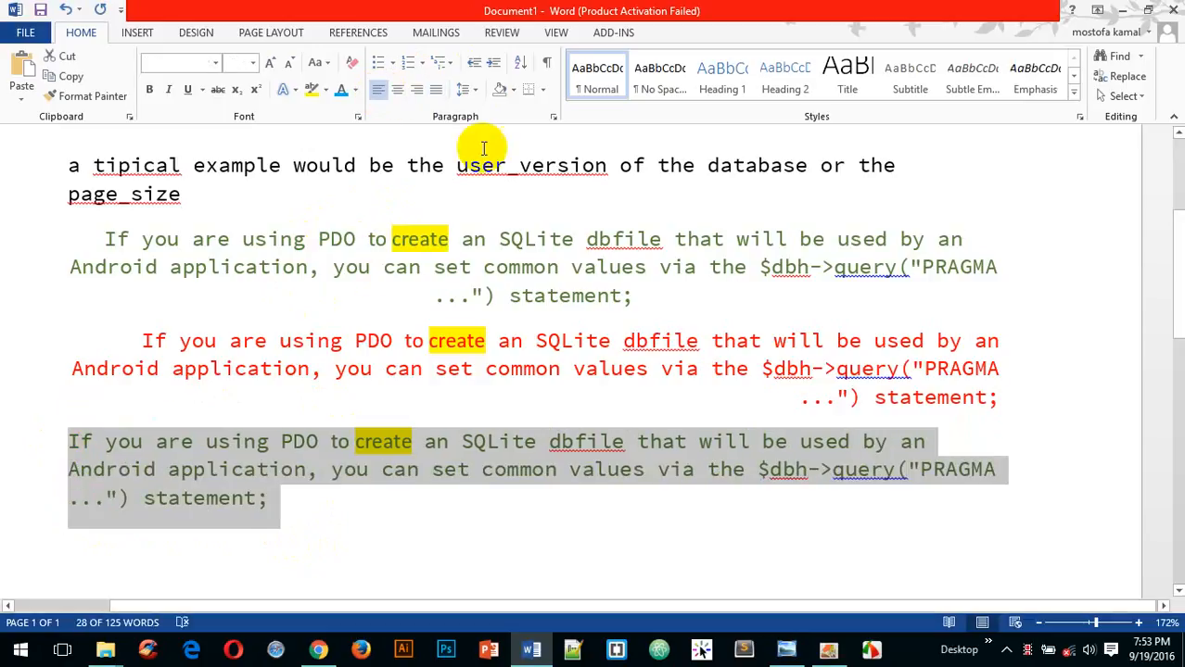
click(435, 90)
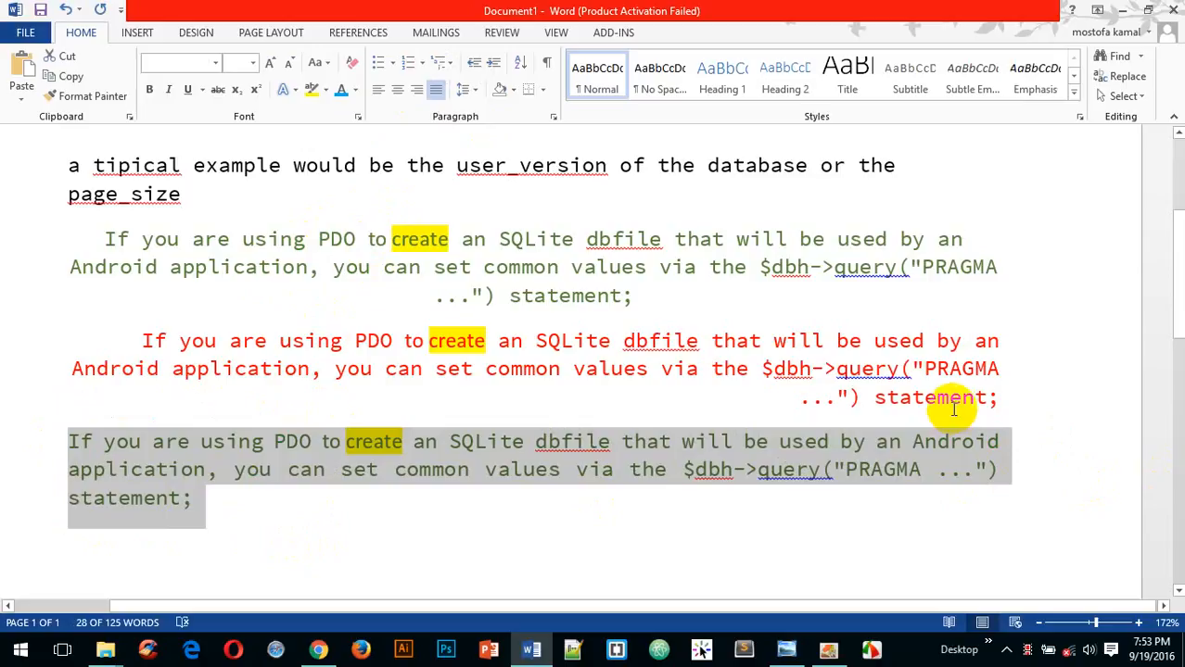
key(ctrl+z)
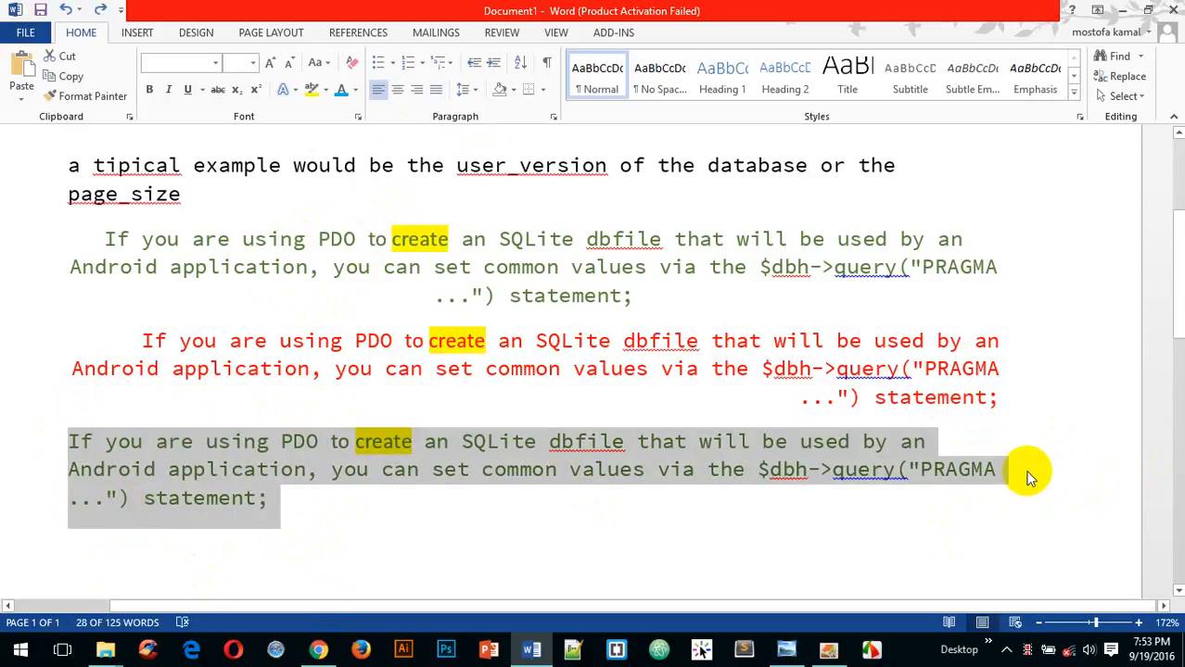
click(435, 89)
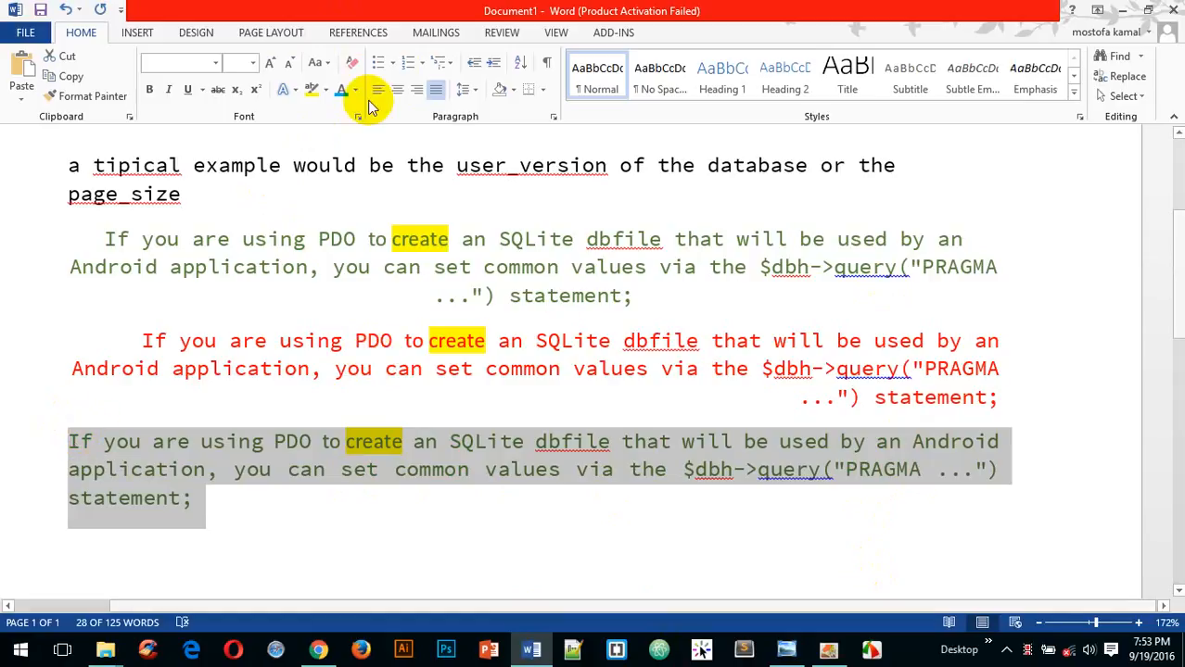
- Format the last green paragraph as a bulleted item and add the item "Onet tow" below it
click(377, 63)
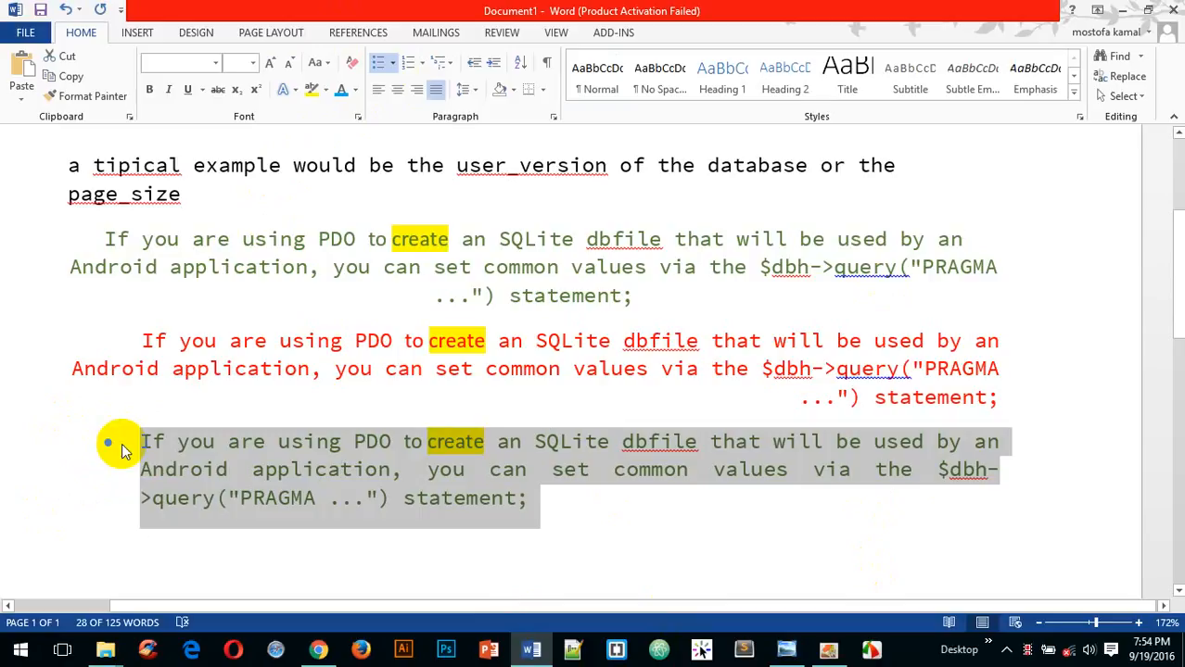
click(584, 496)
key(Return)
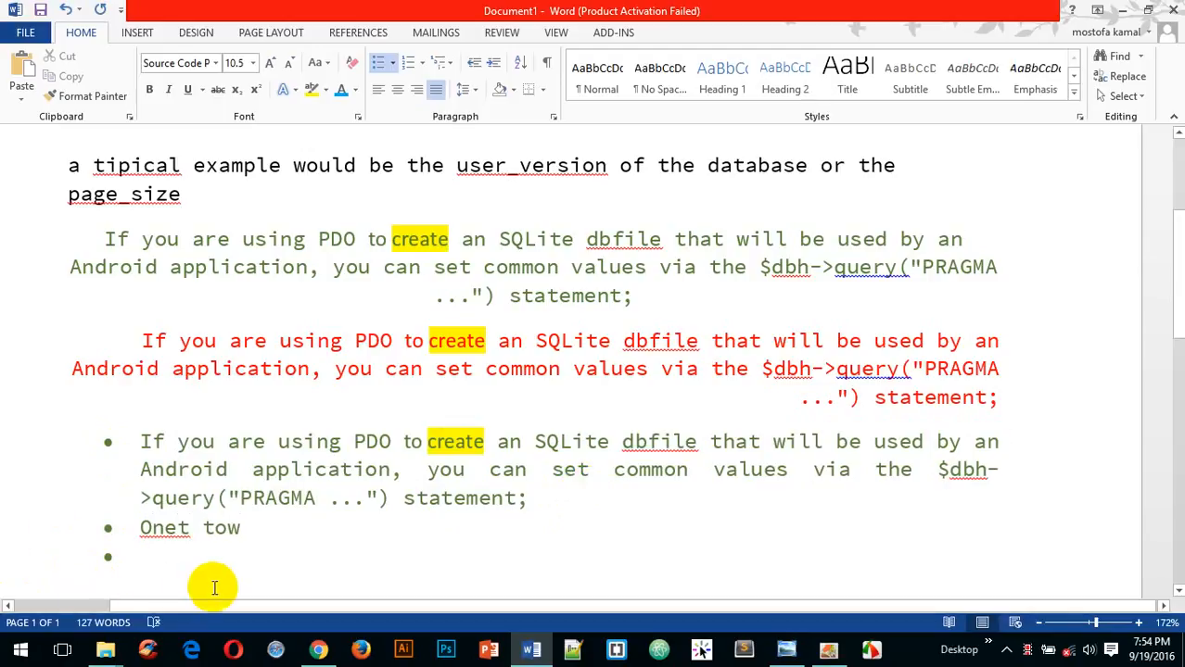
- Define a new picture bullet from an offline image in the FireShot folder and apply it to the selected list and the red paragraph's last line
drag(233, 577, 59, 422)
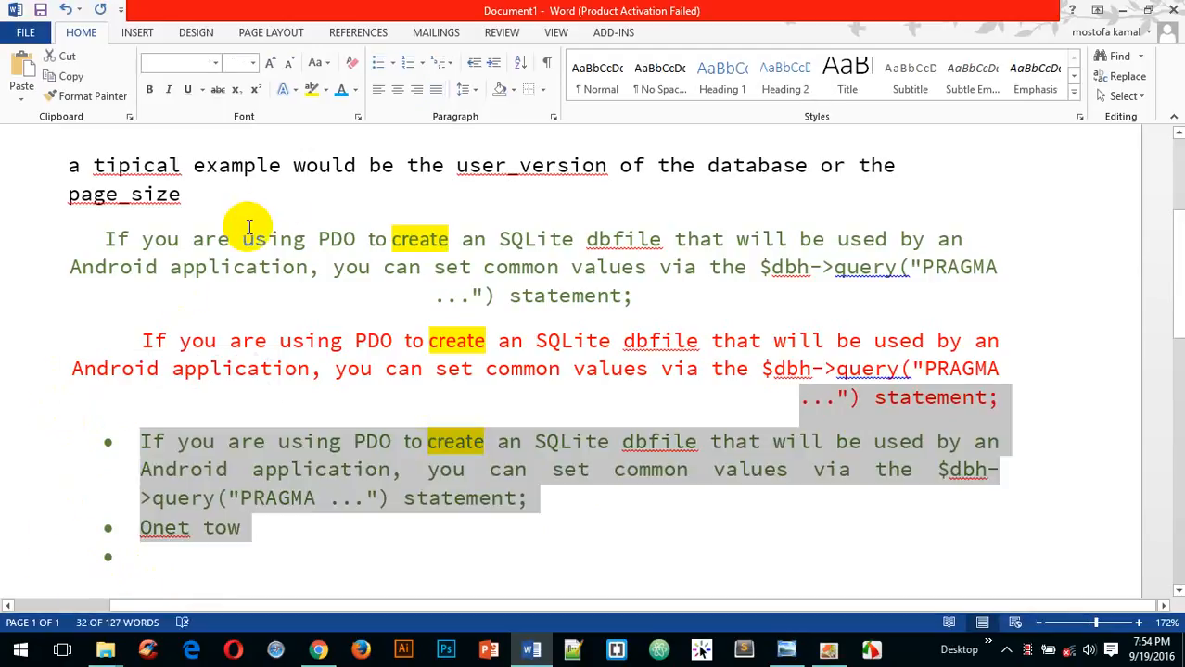
click(392, 62)
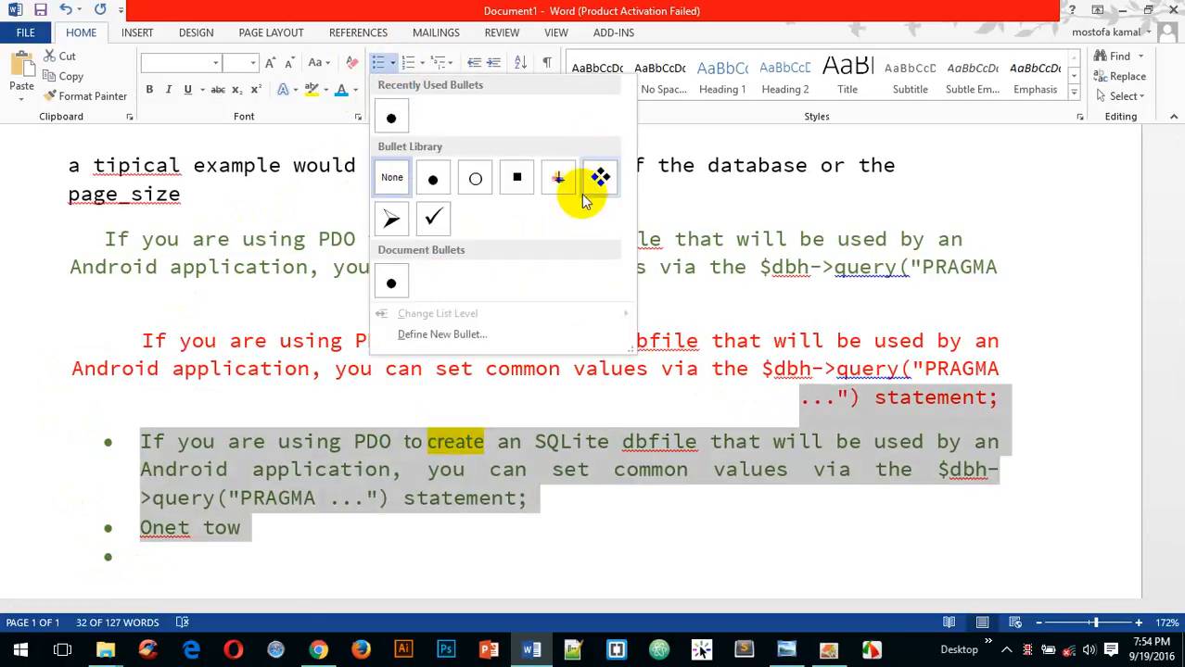
click(425, 334)
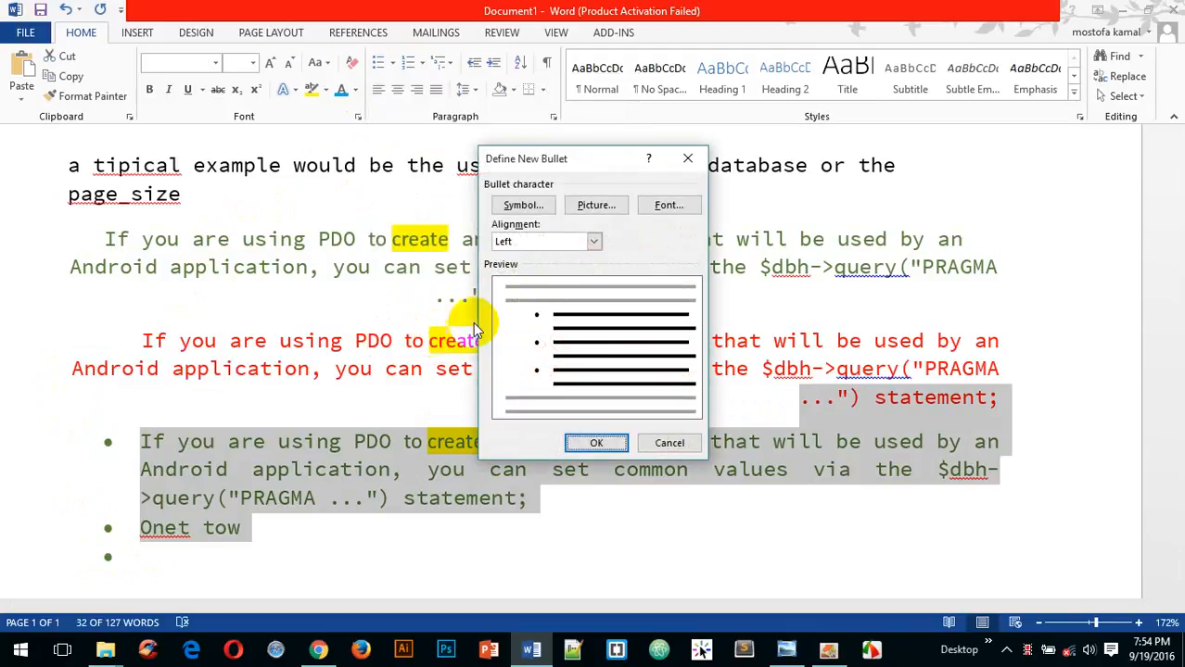
drag(596, 159, 642, 109)
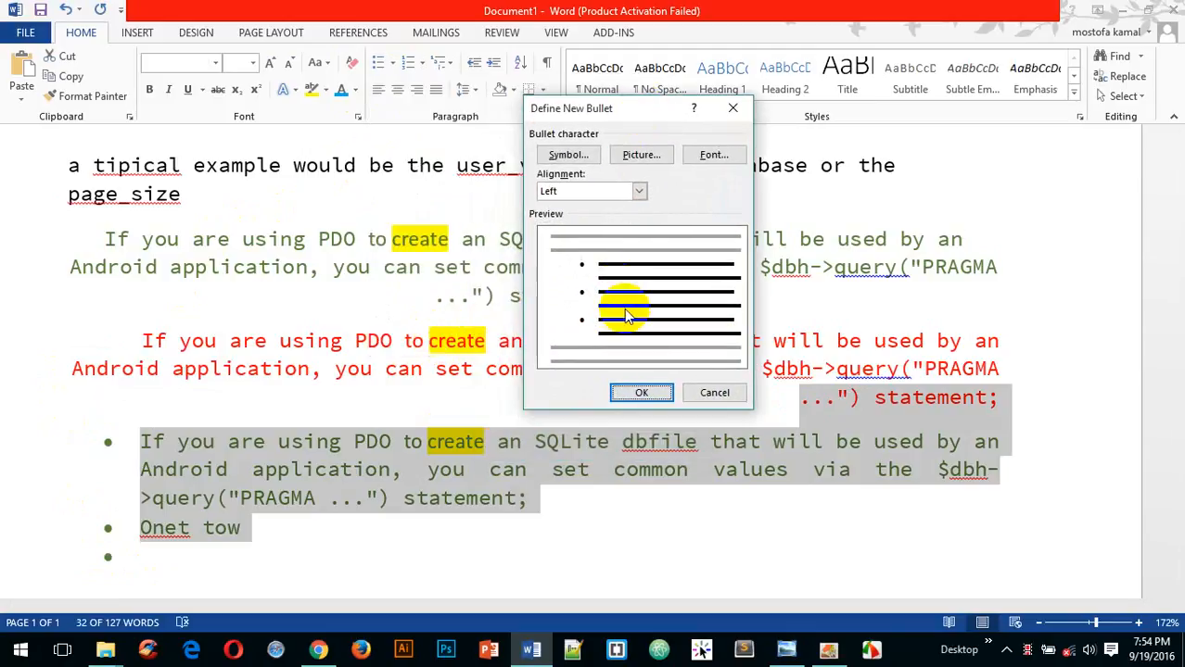
click(638, 155)
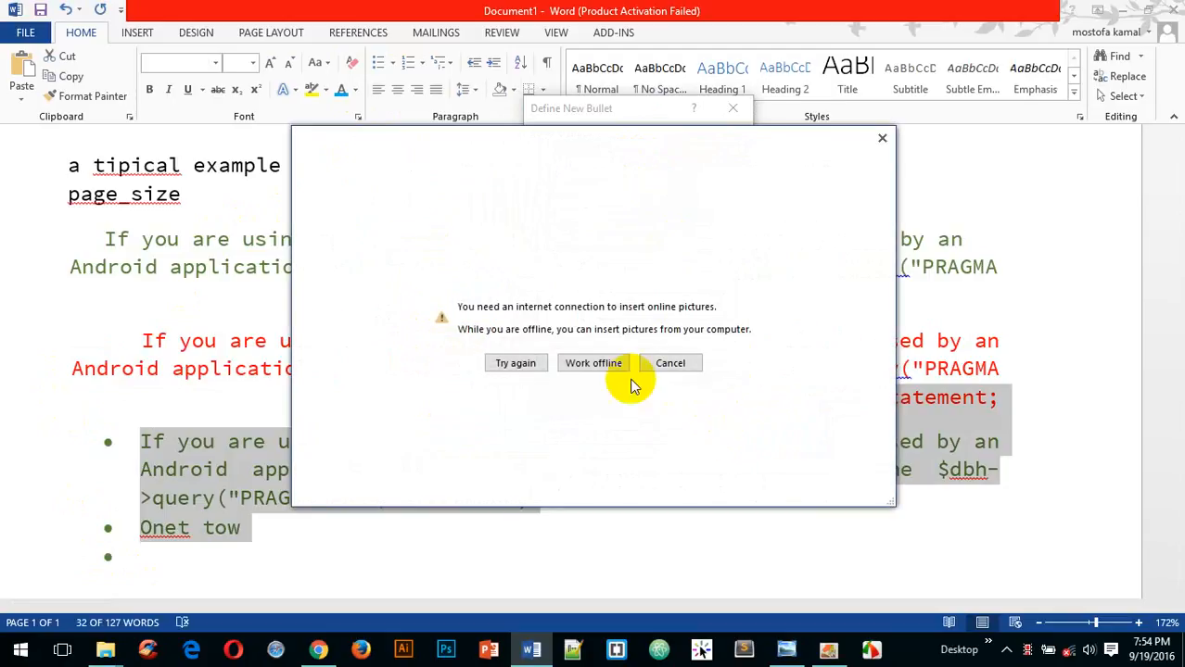
click(608, 363)
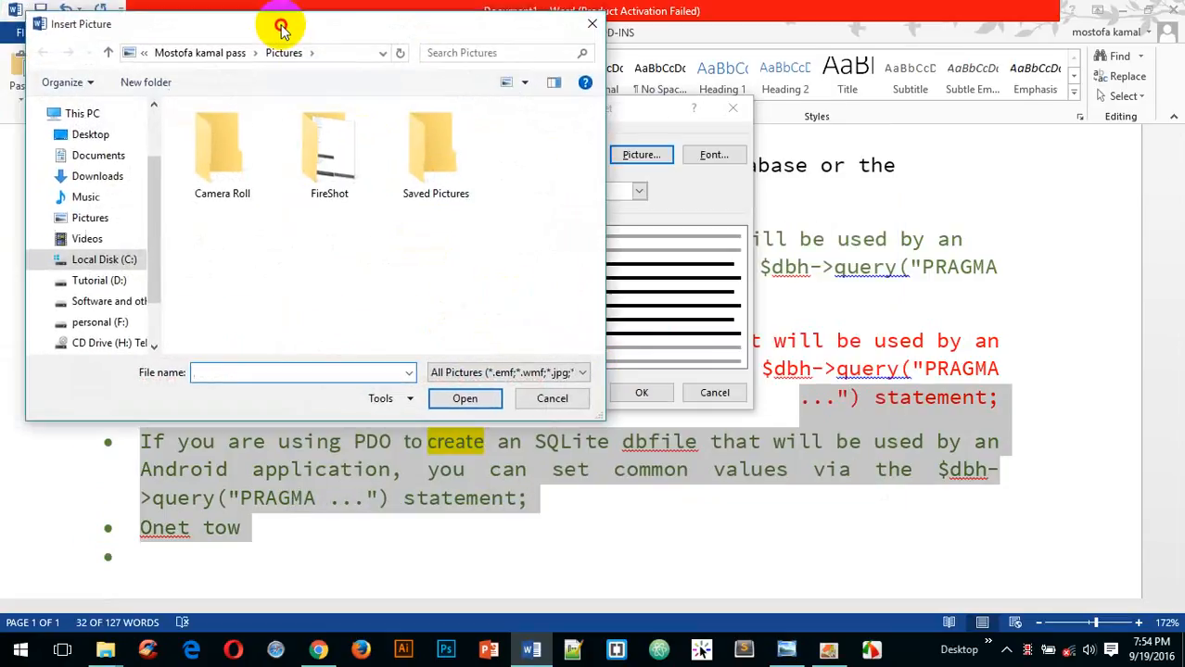
drag(289, 19, 714, 31)
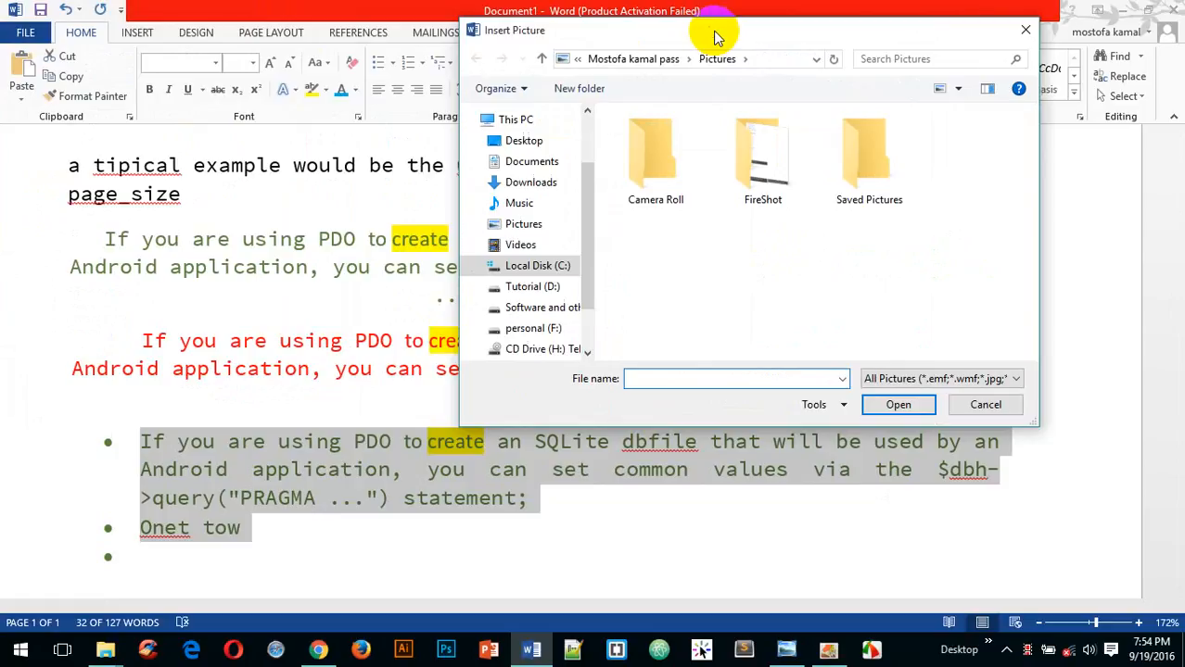
double_click(786, 169)
double_click(644, 148)
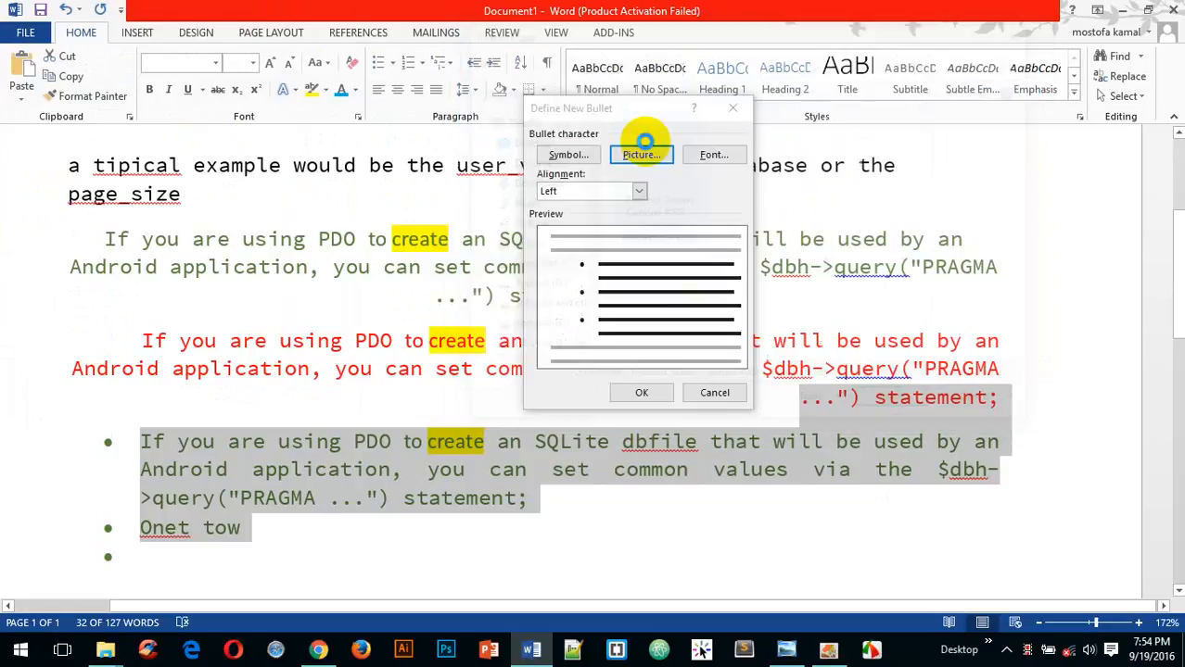
click(643, 393)
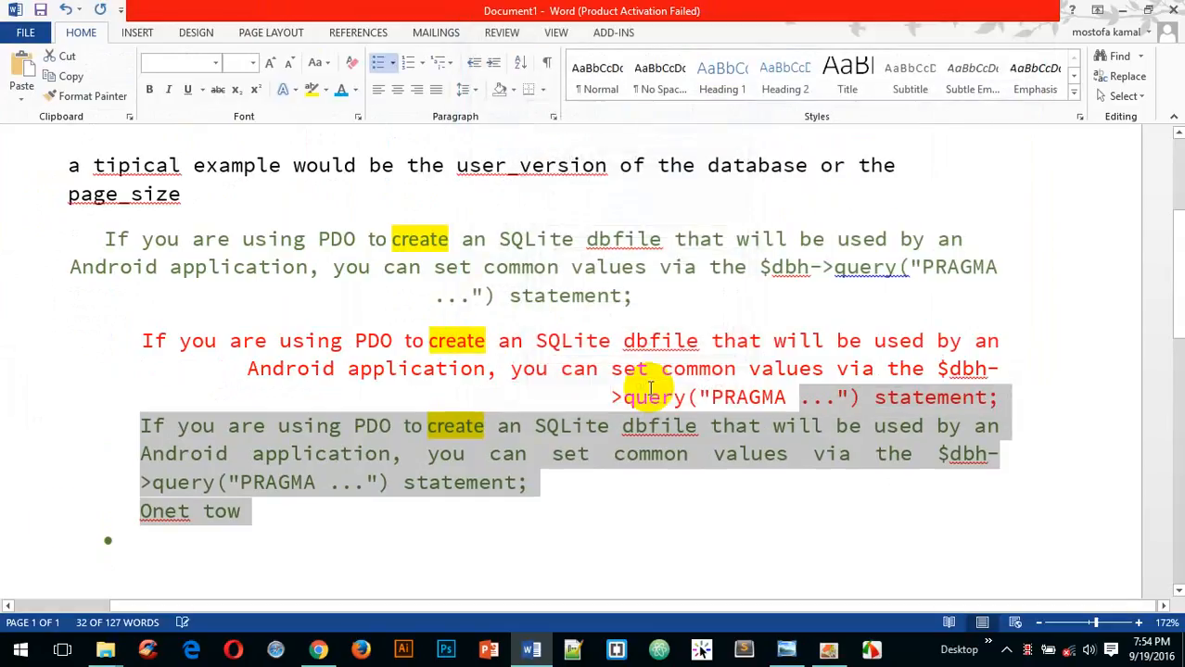
- Examine the picture bullet formatting in the document and undo it
scroll(144, 470, down, 3)
scroll(146, 466, down, 3)
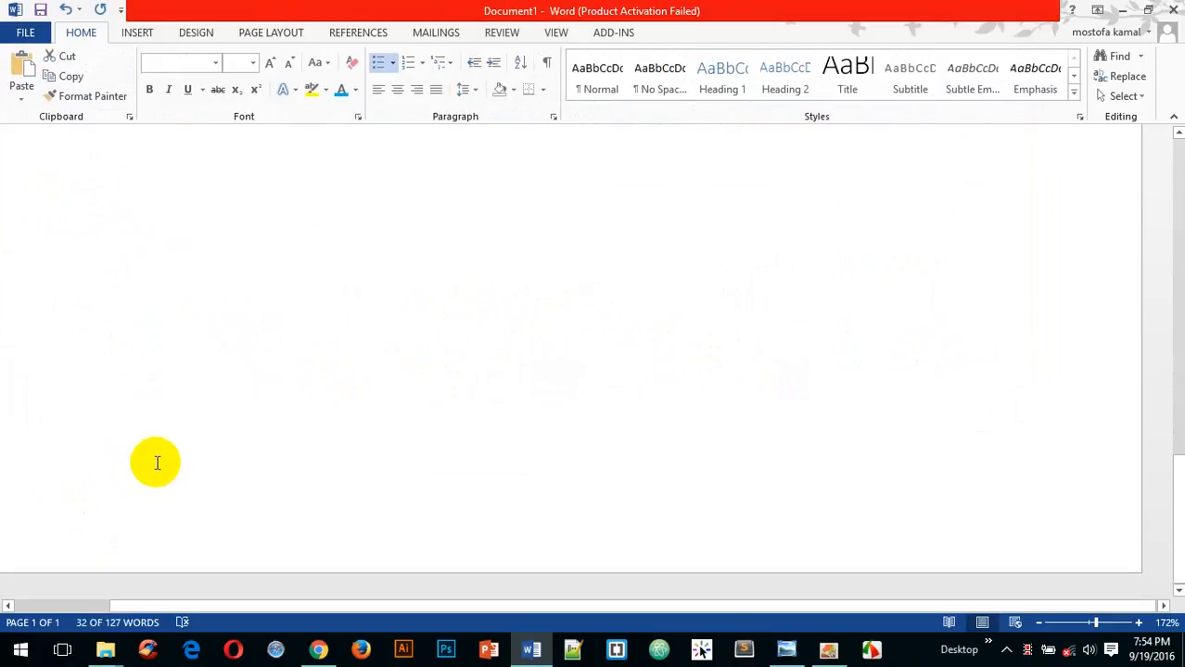
scroll(171, 456, up, 6)
scroll(183, 454, up, 1)
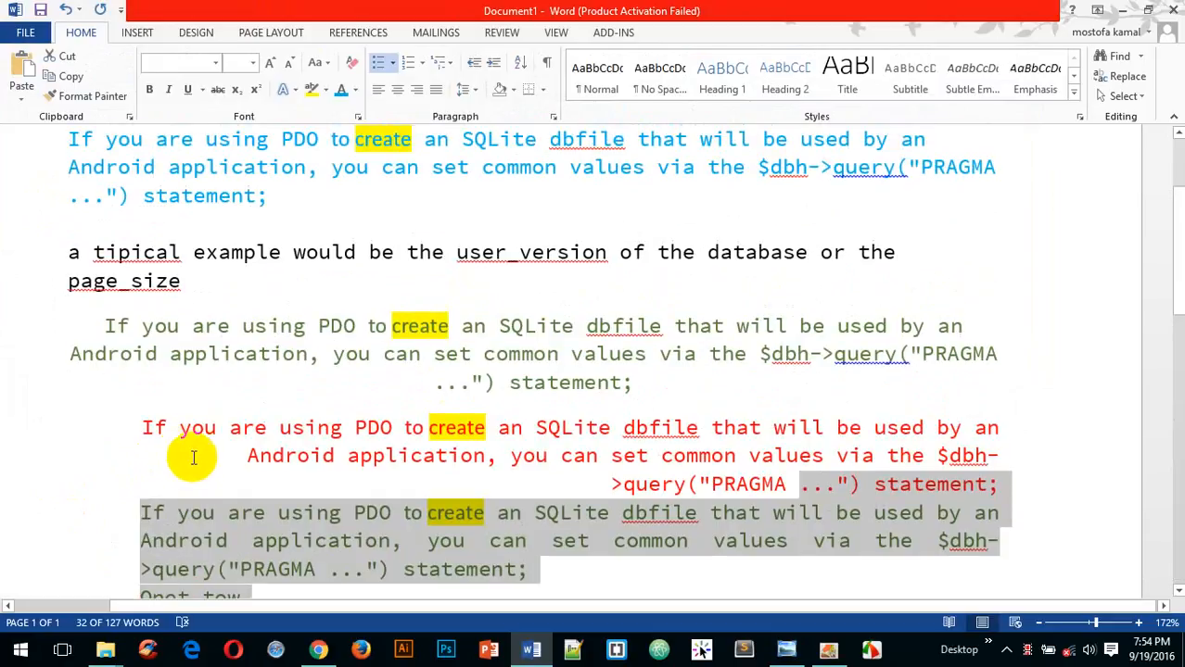
scroll(181, 454, down, 2)
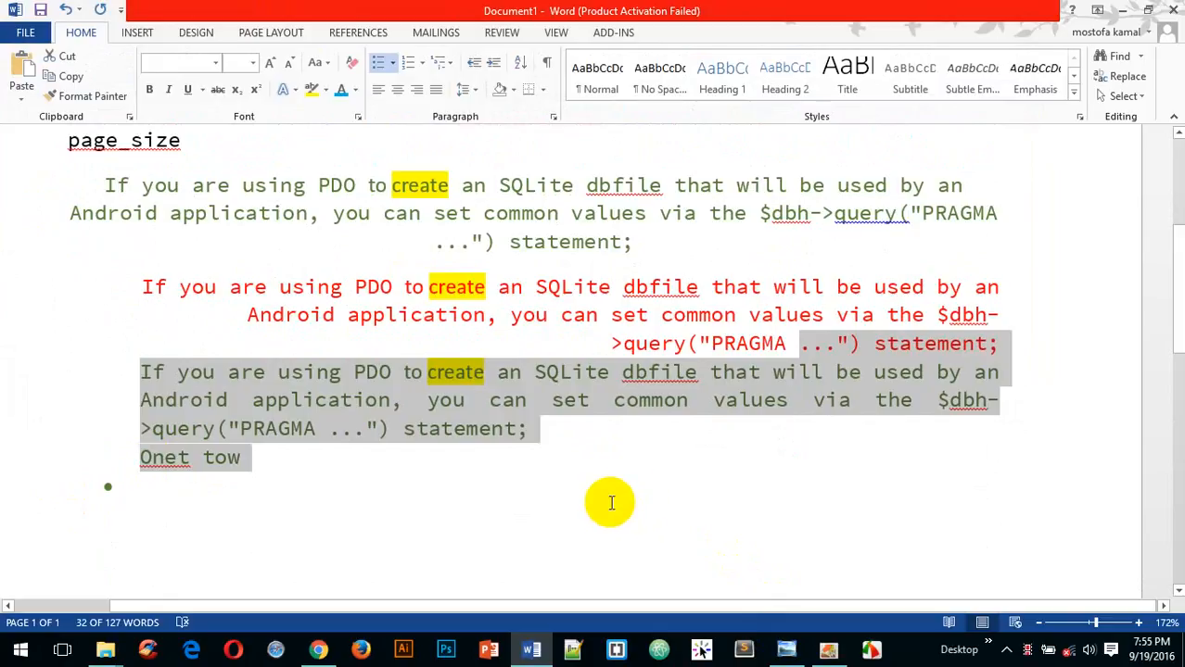
click(118, 486)
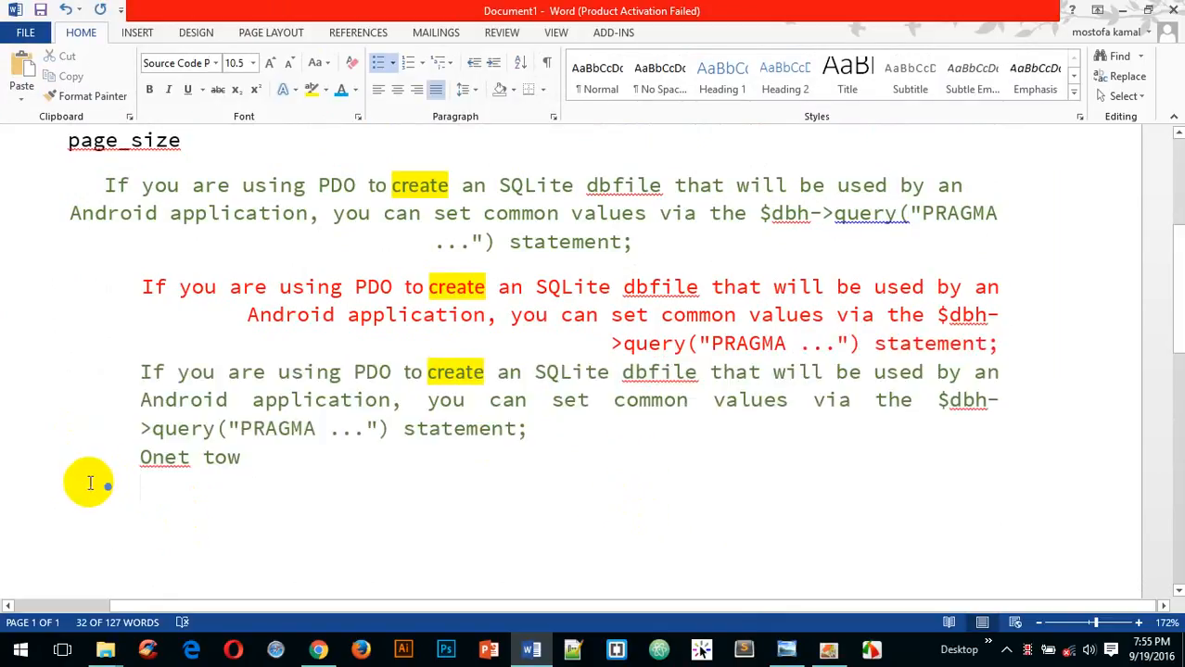
key(ctrl+z)
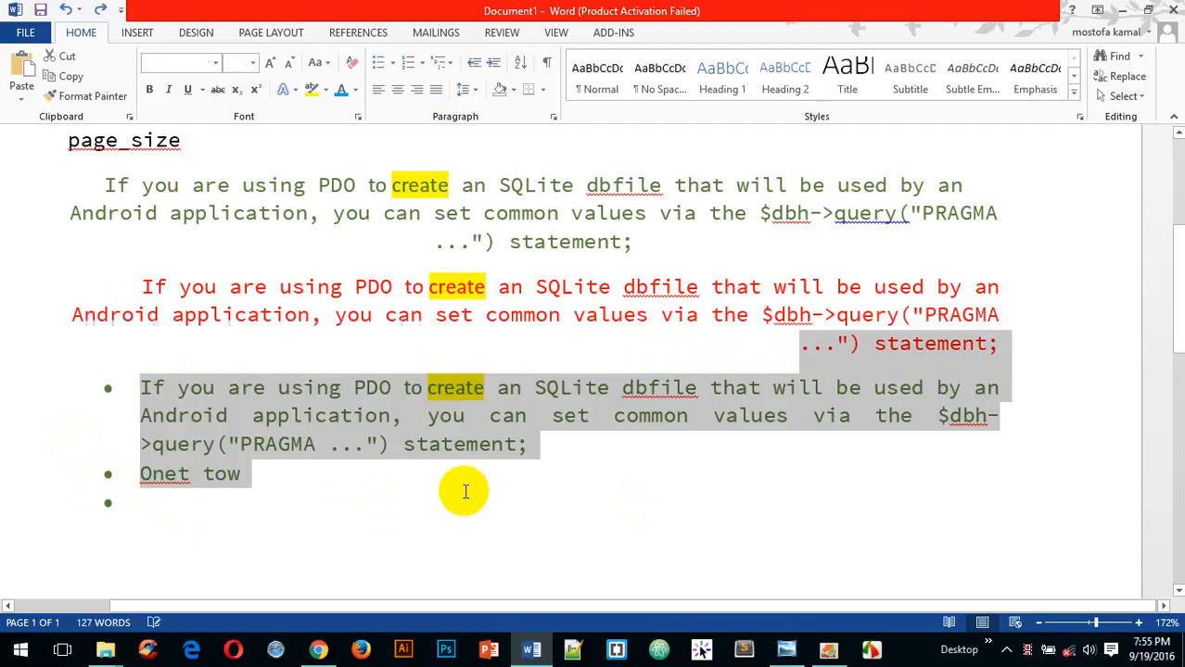
click(808, 516)
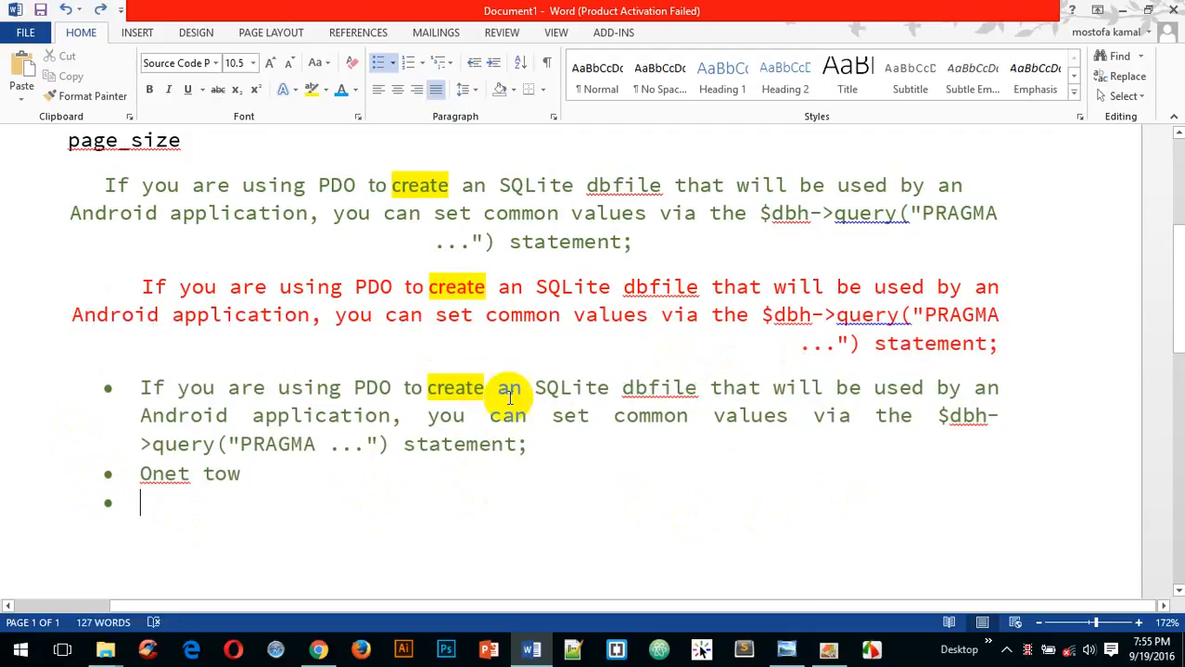
- Apply the recently used picture bullet to the green paragraph and the "Onet tow" item only
drag(143, 387, 498, 465)
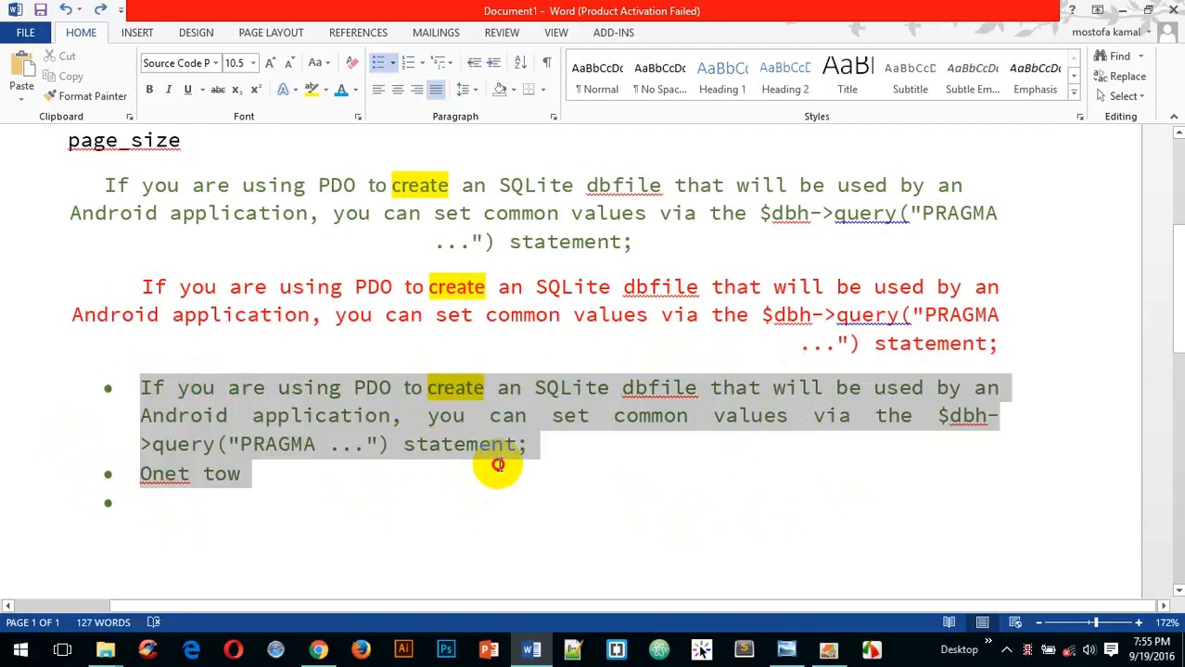
click(394, 65)
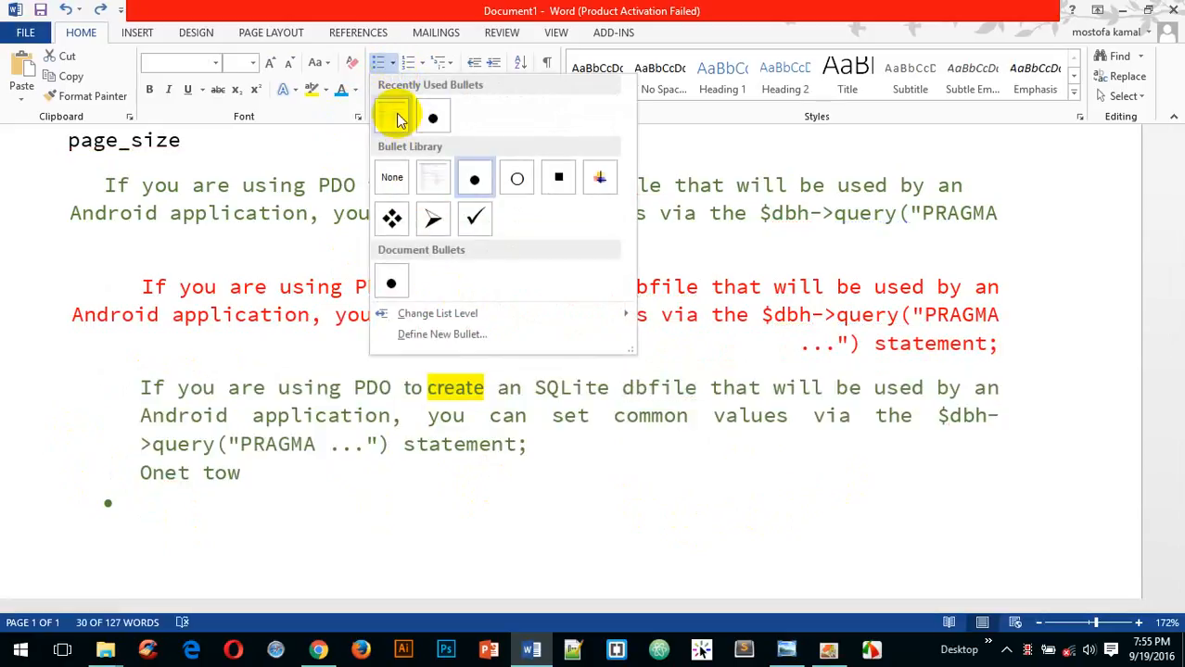
click(397, 119)
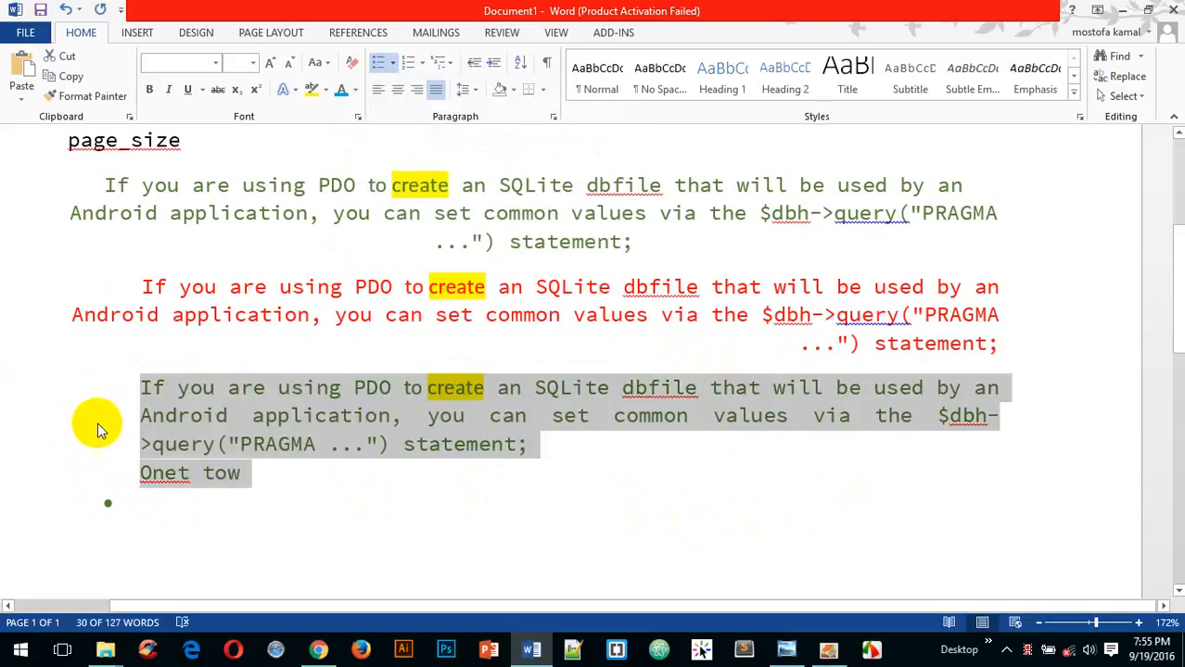
- Set the bullets of the green paragraph and "Onet tow" to None, and preview the other library bullet styles on them
click(392, 65)
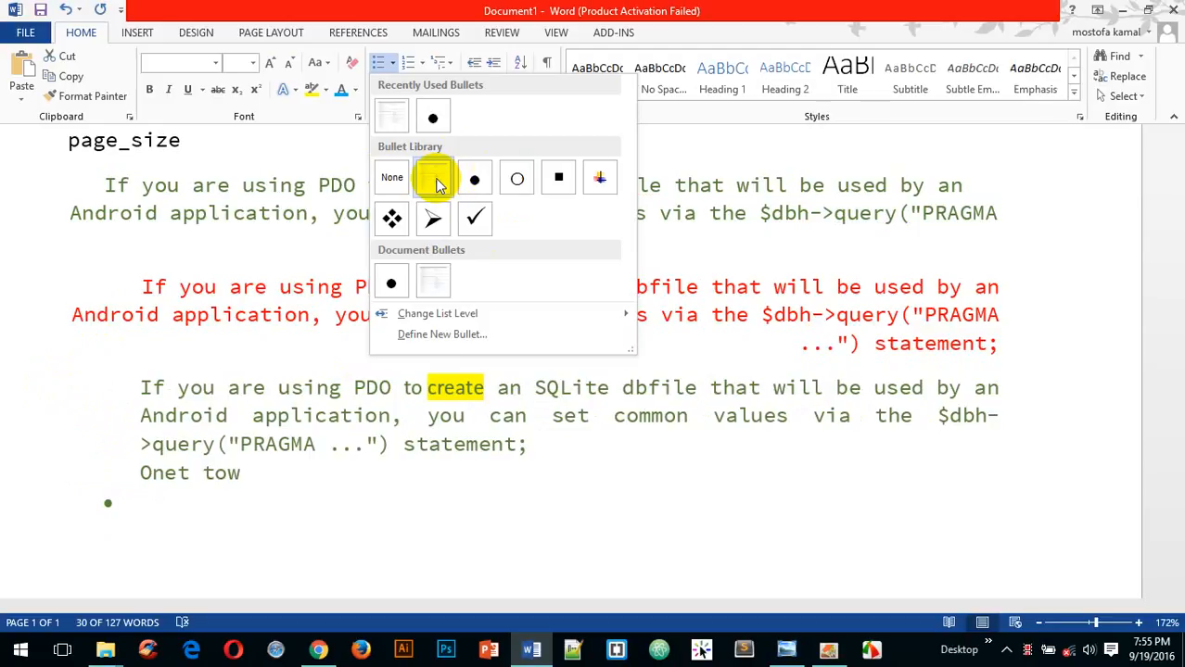
click(386, 180)
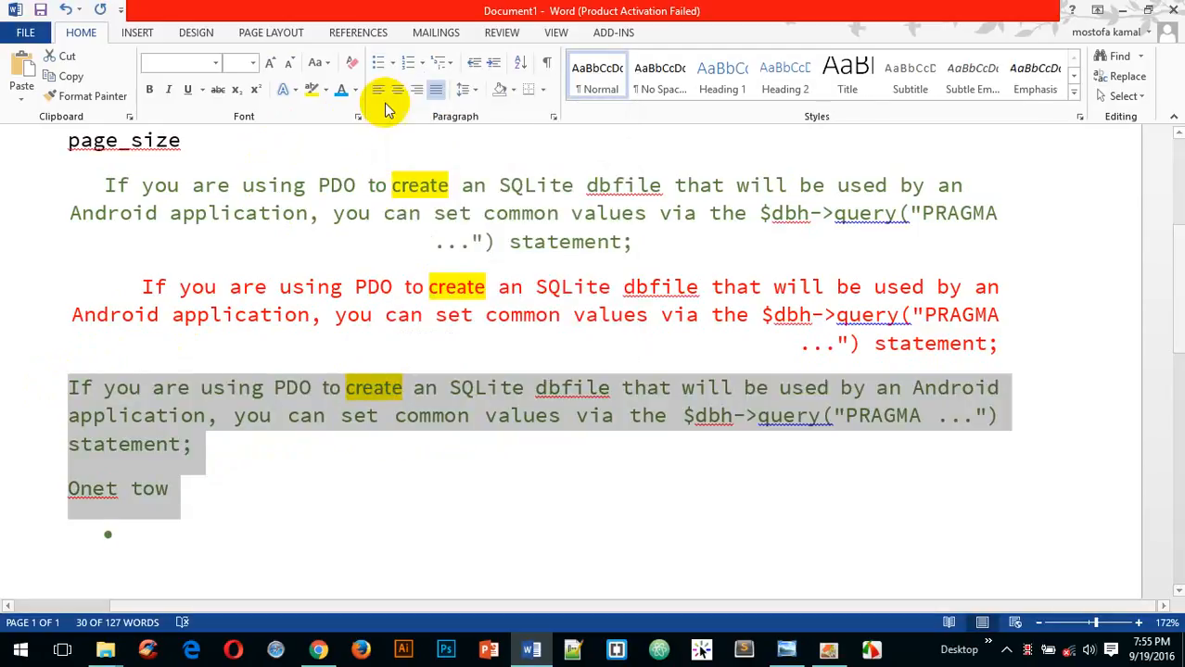
click(393, 63)
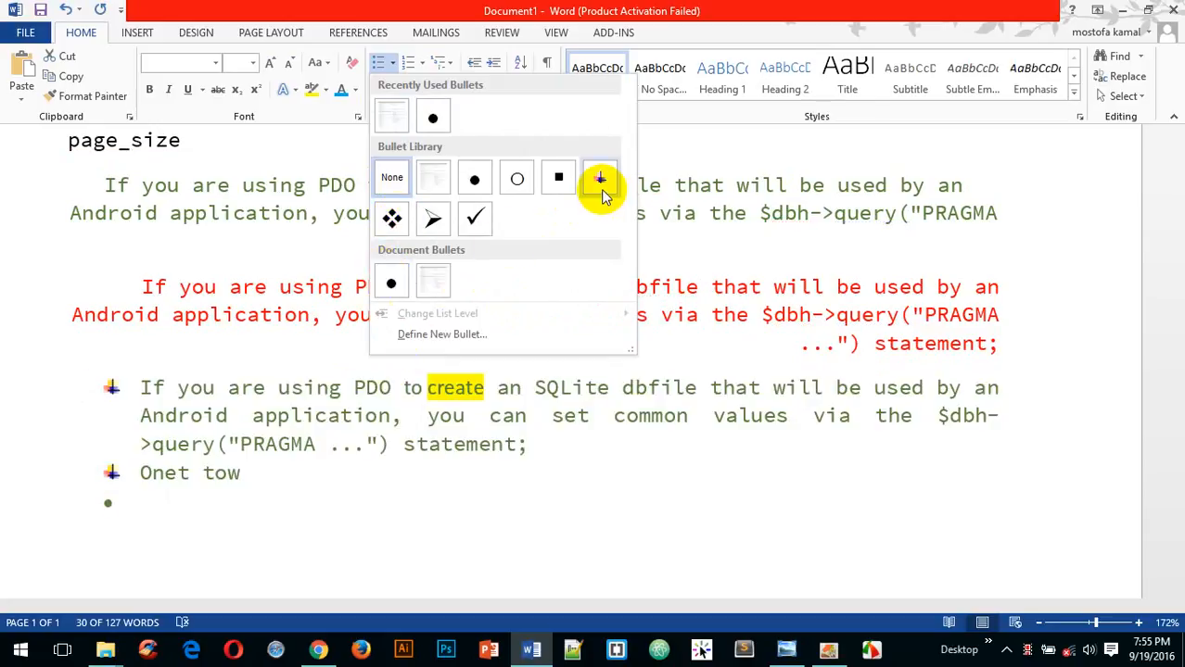
click(777, 8)
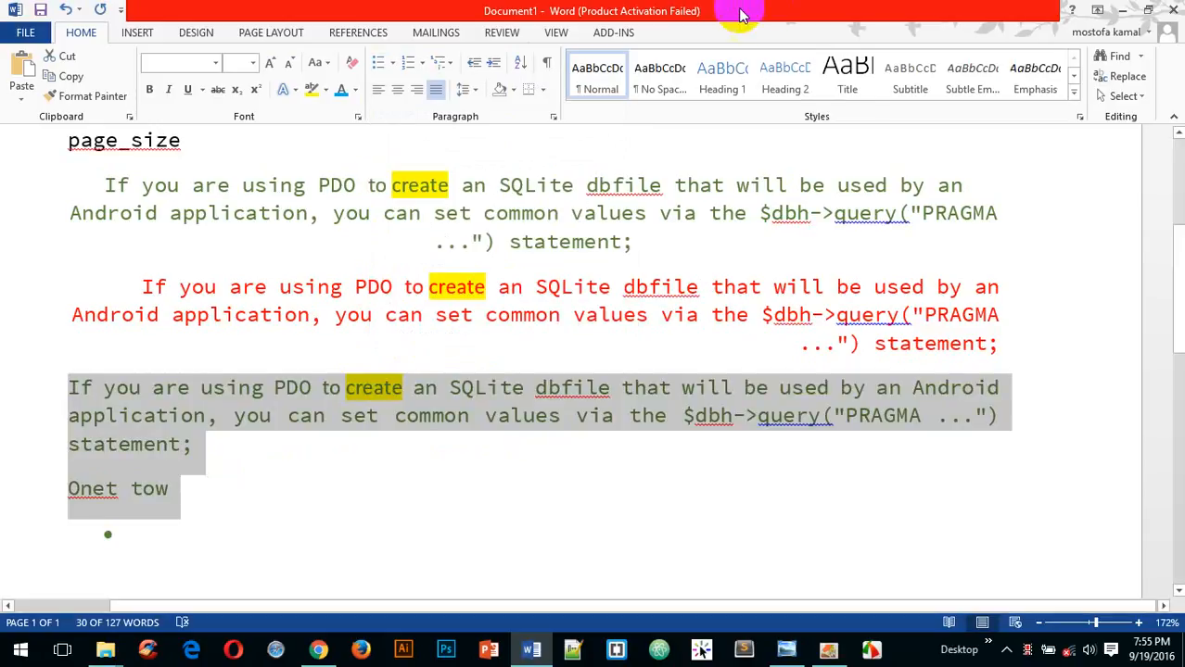
- Examine the number style and font options for defining a new number format, and close them without applying any
click(423, 63)
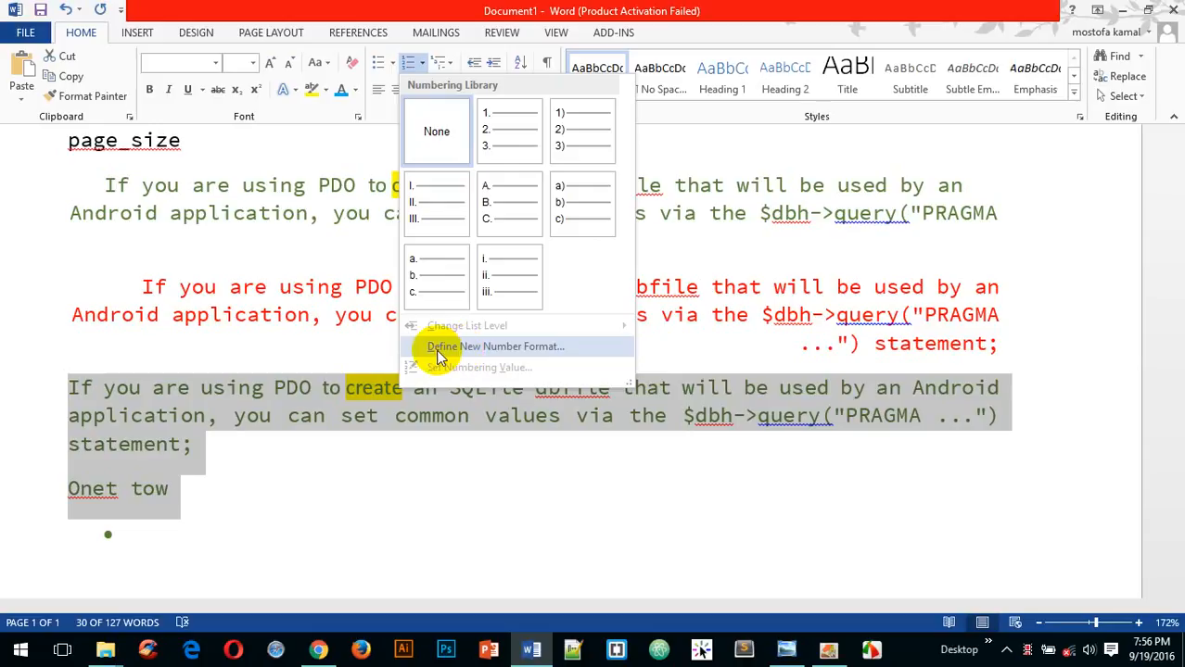
click(501, 350)
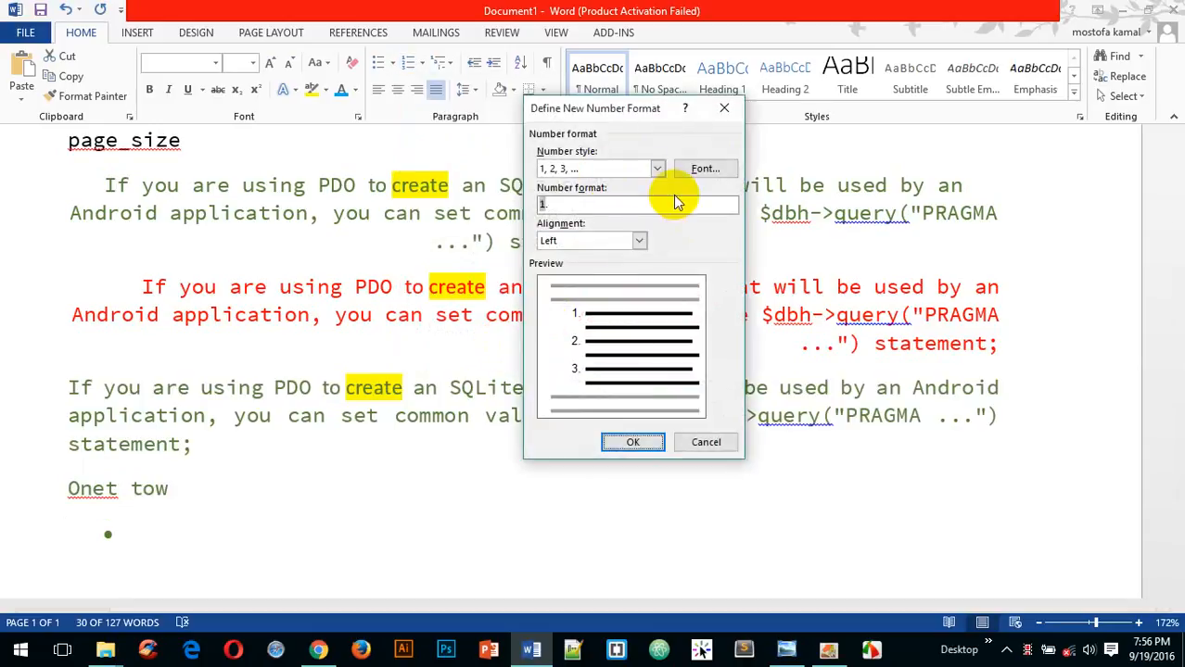
click(656, 168)
scroll(599, 258, down, 2)
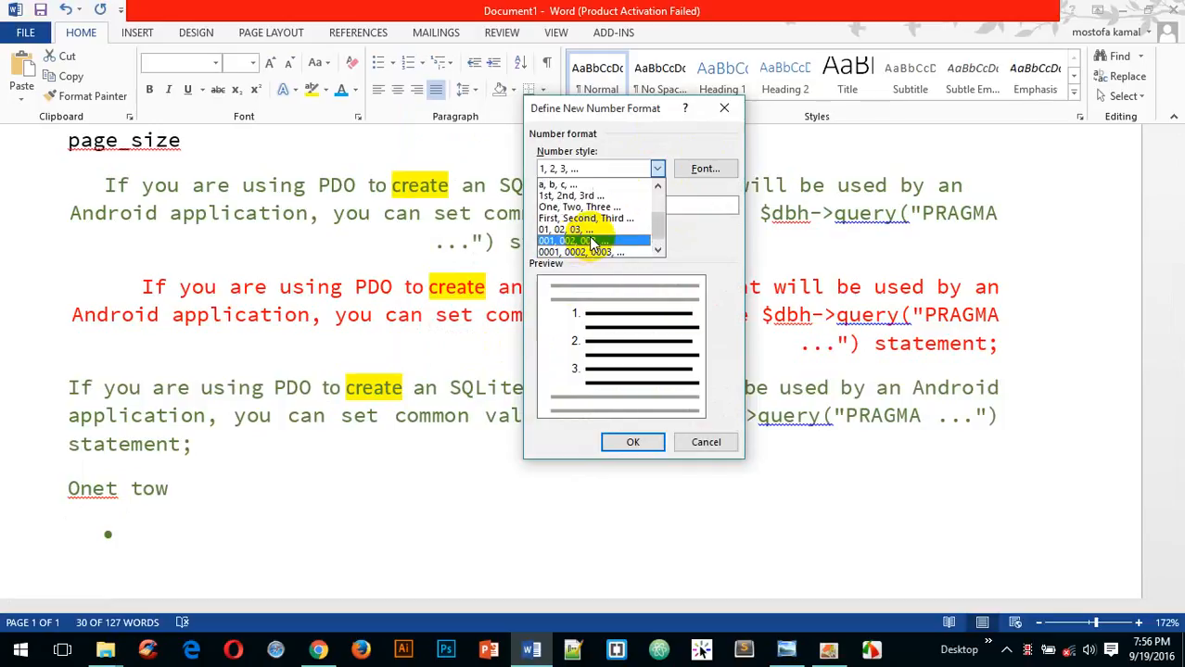
click(707, 260)
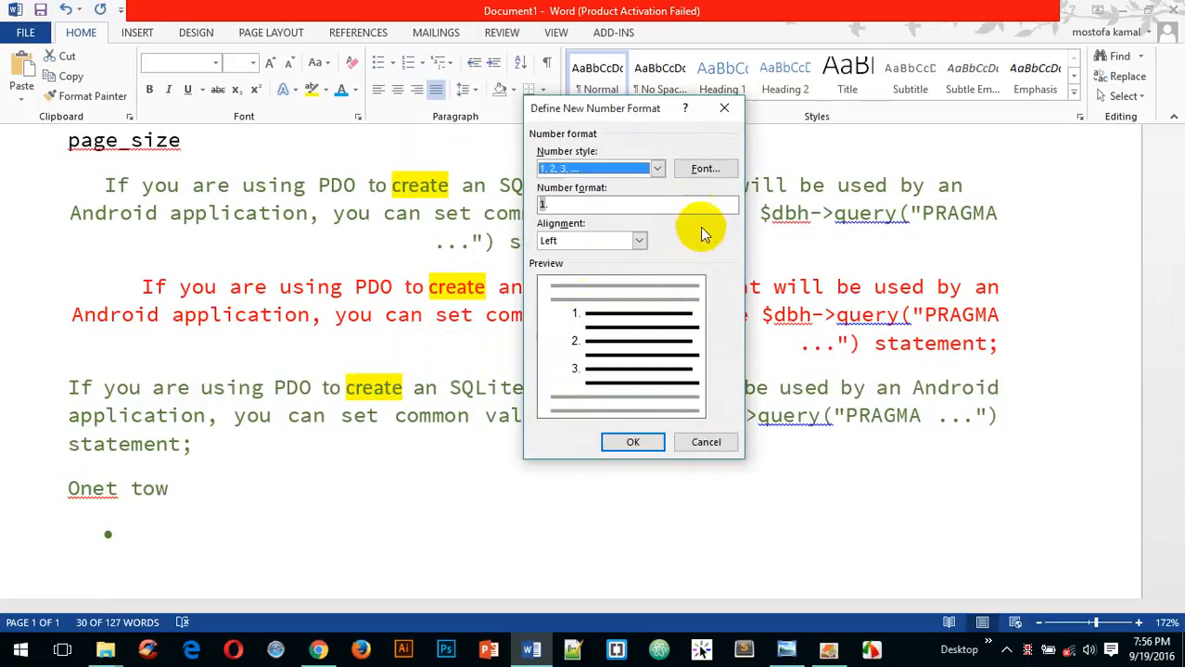
click(703, 171)
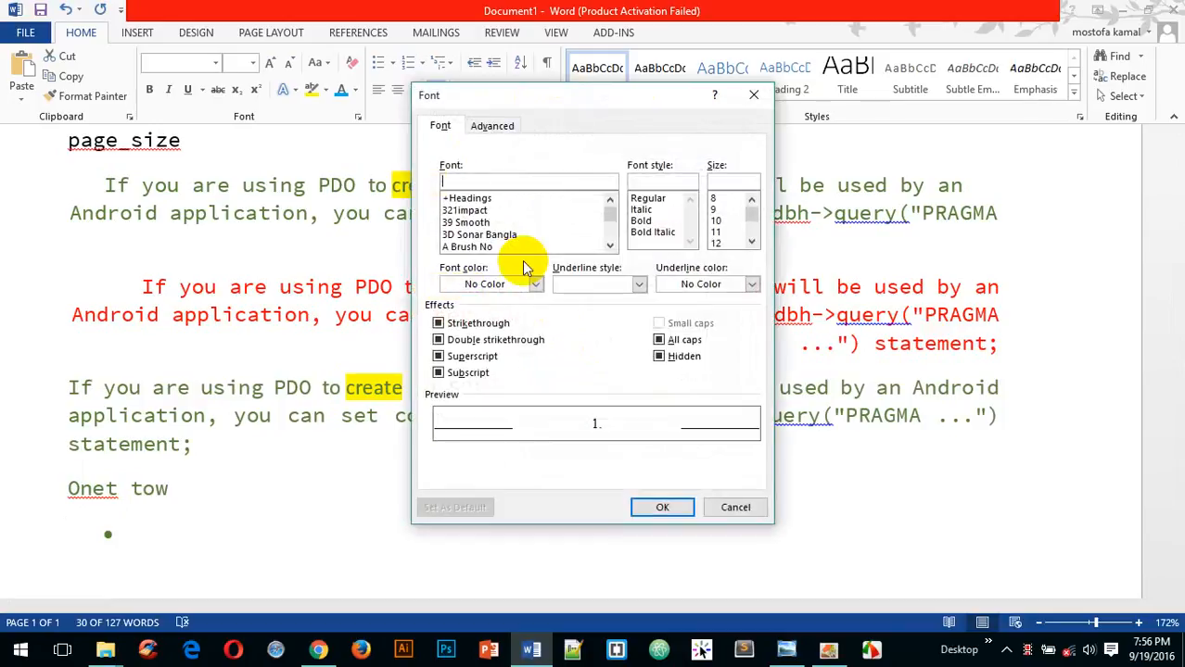
scroll(526, 234, down, 5)
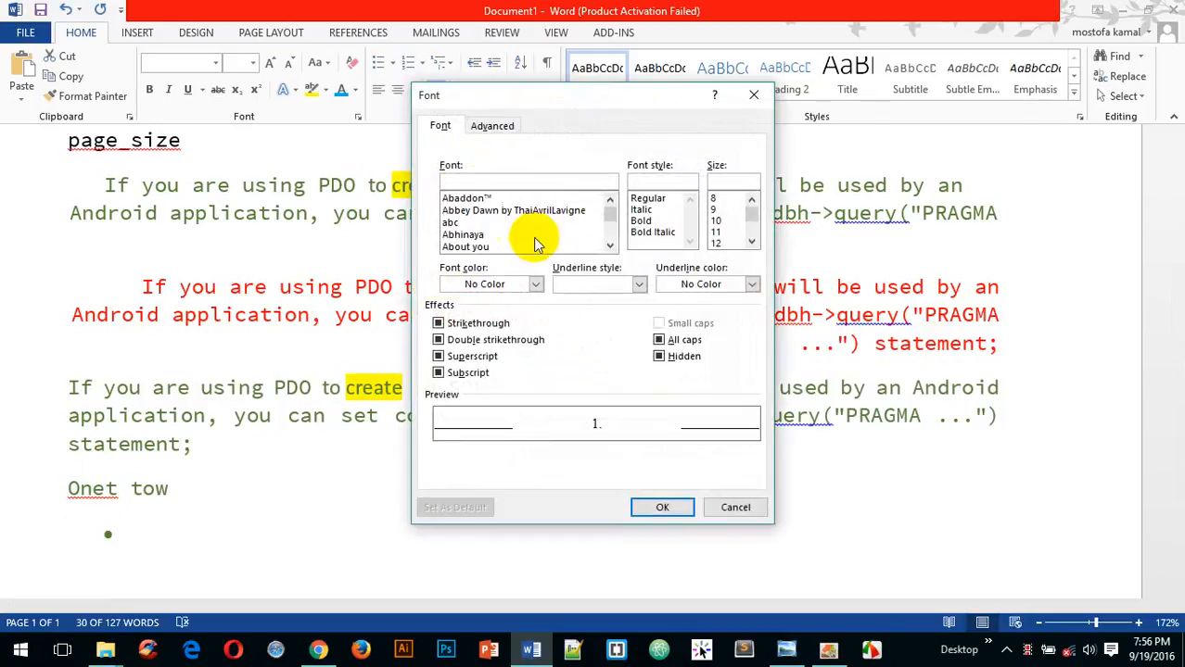
click(722, 506)
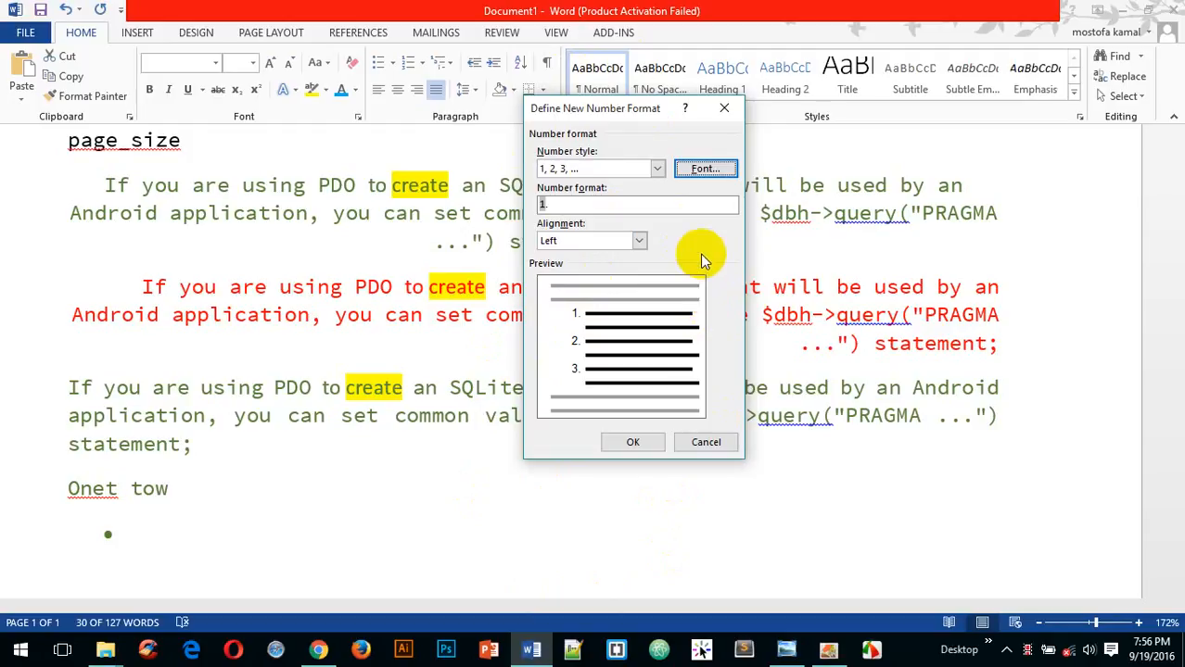
click(731, 110)
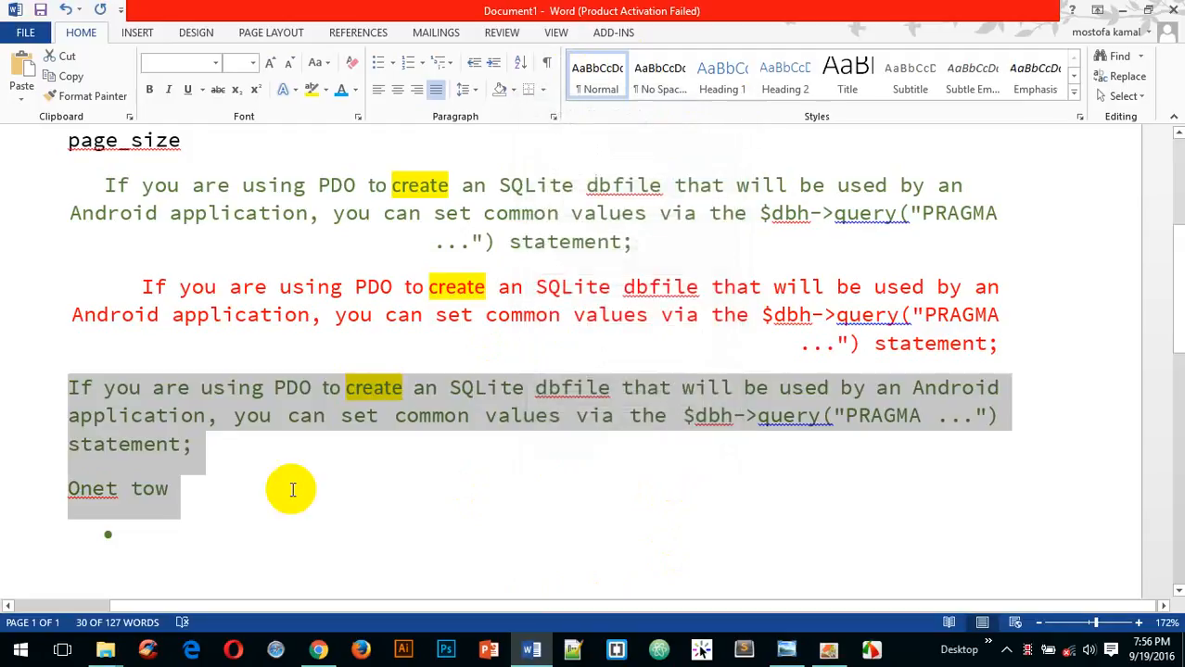
- Apply the multilevel list with diamond, arrow and dot bullets to the green paragraph and "Onet tow"
click(453, 70)
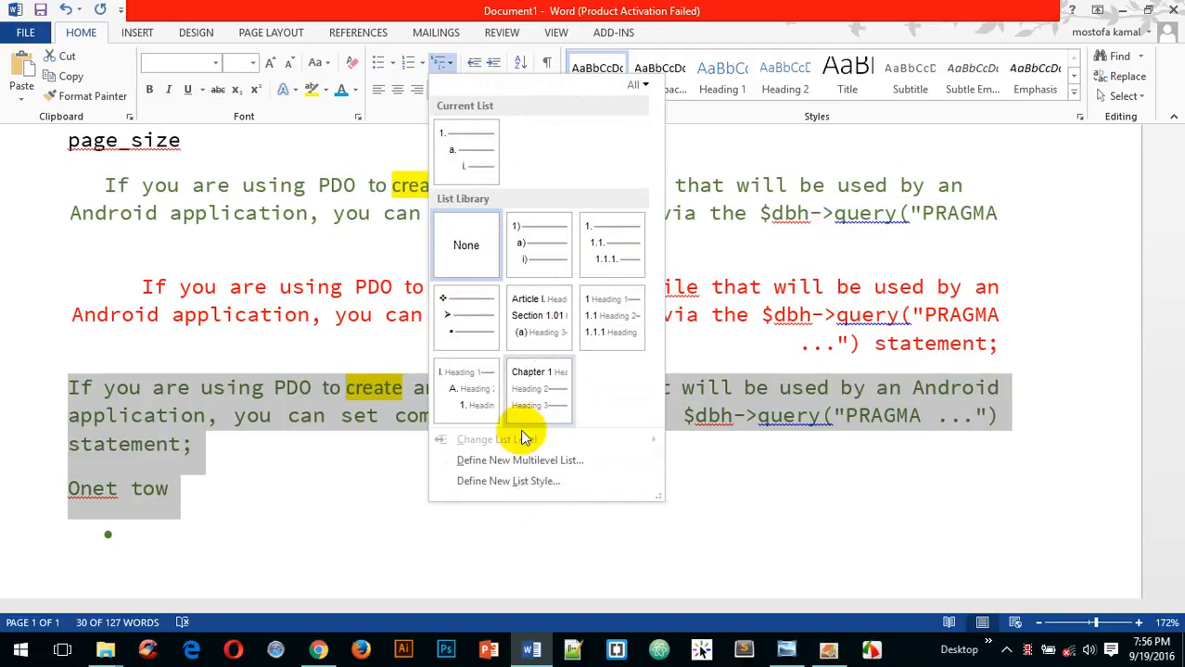
click(463, 315)
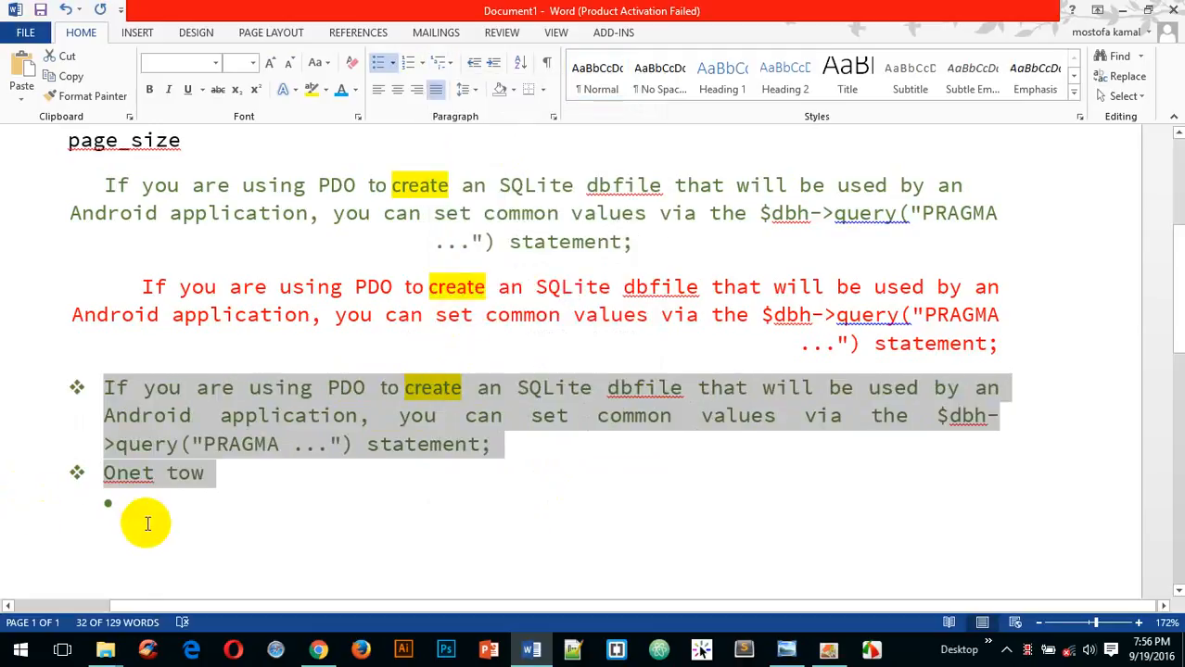
- Number the green paragraph and "Onet tow" in the 1., 2. format and add space before the paragraphs
click(451, 70)
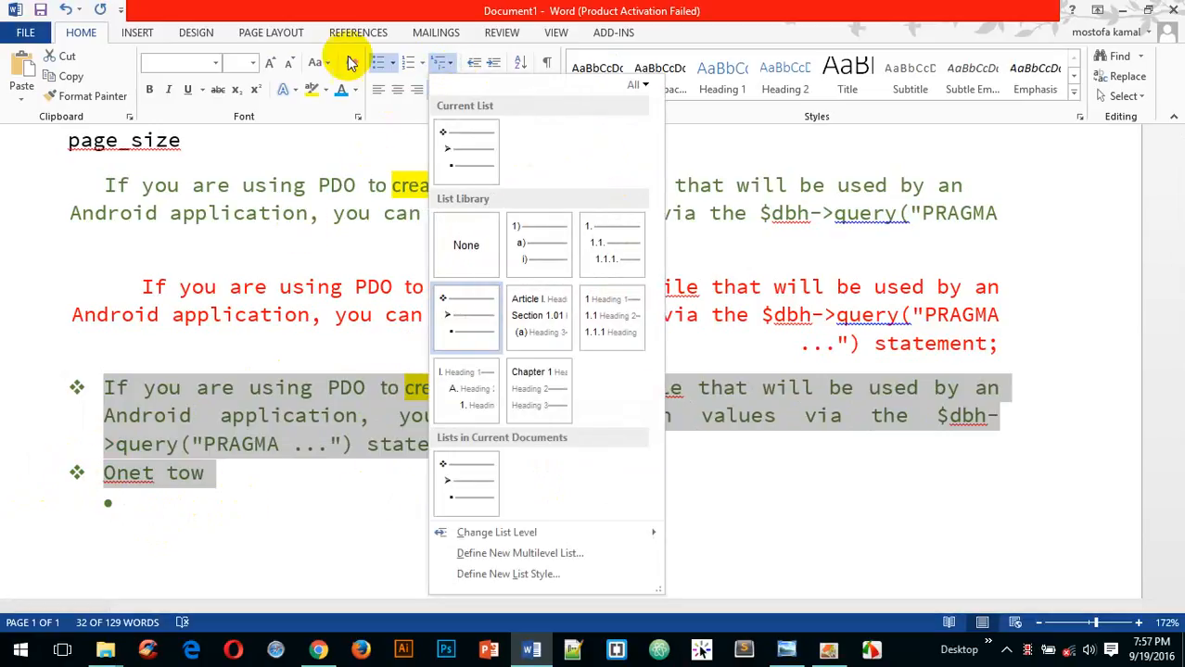
click(406, 63)
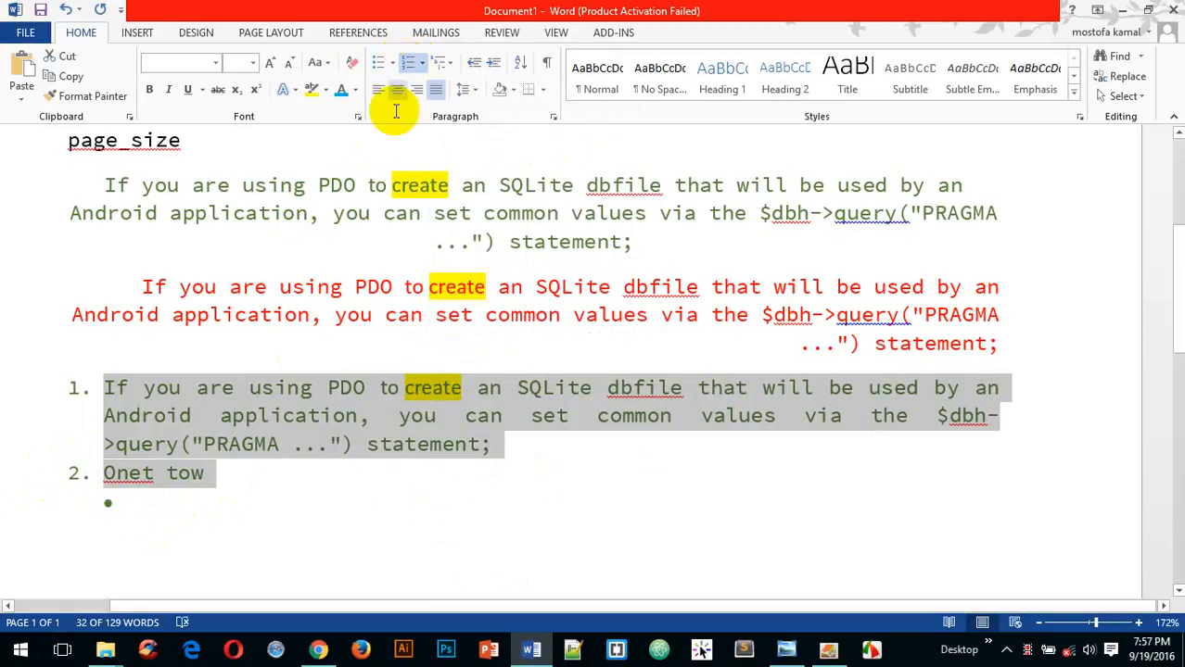
click(477, 93)
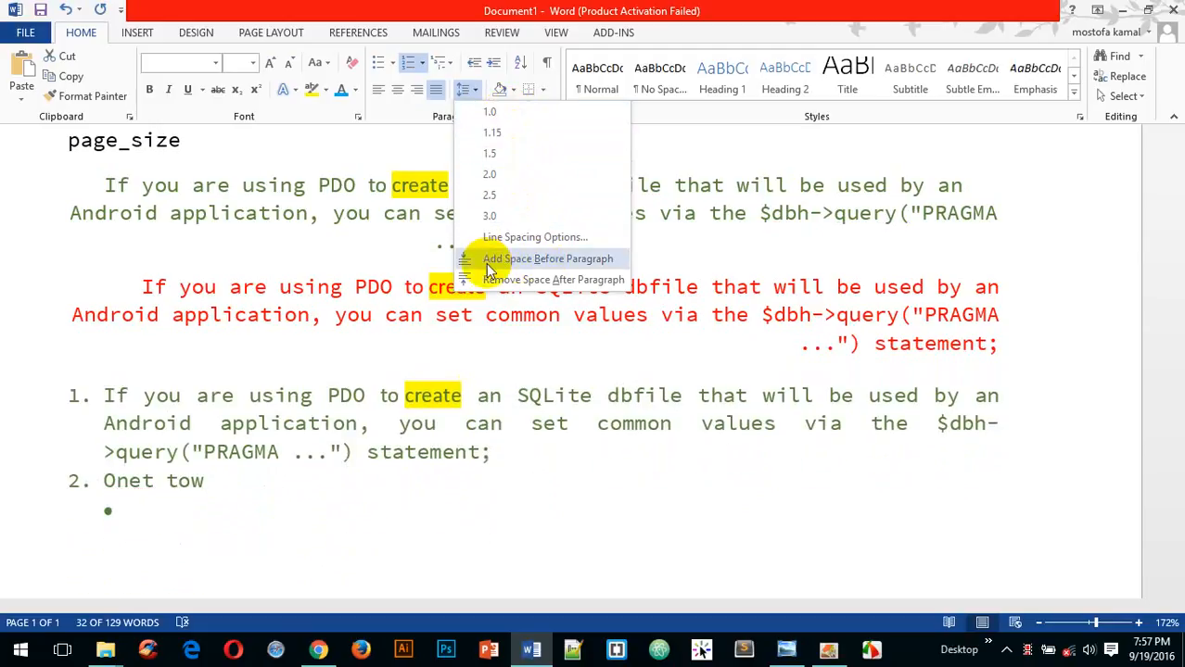
click(547, 260)
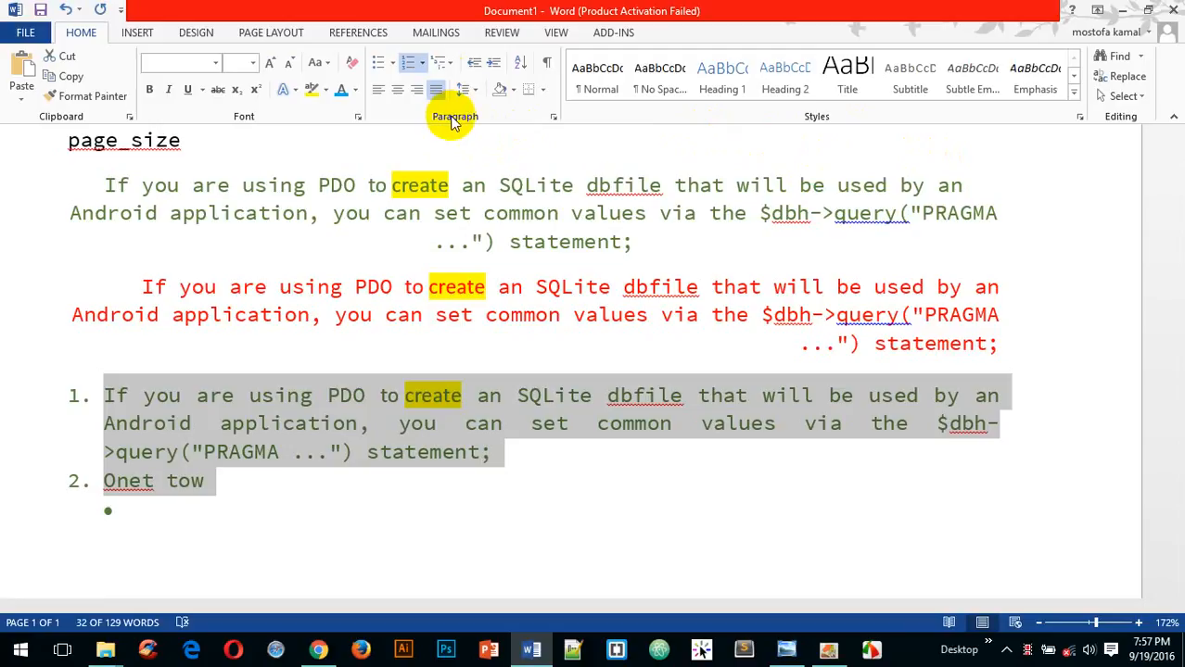
- Increase the indent of the numbered list by several levels and decrease it back to its original position
click(472, 64)
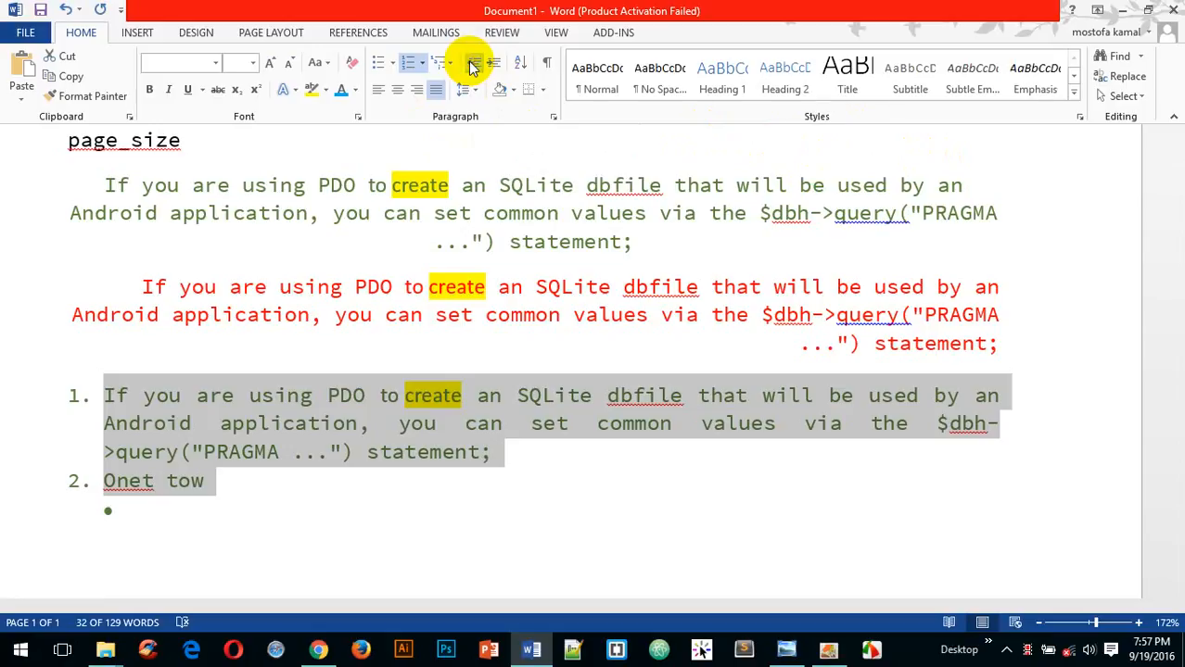
click(492, 63)
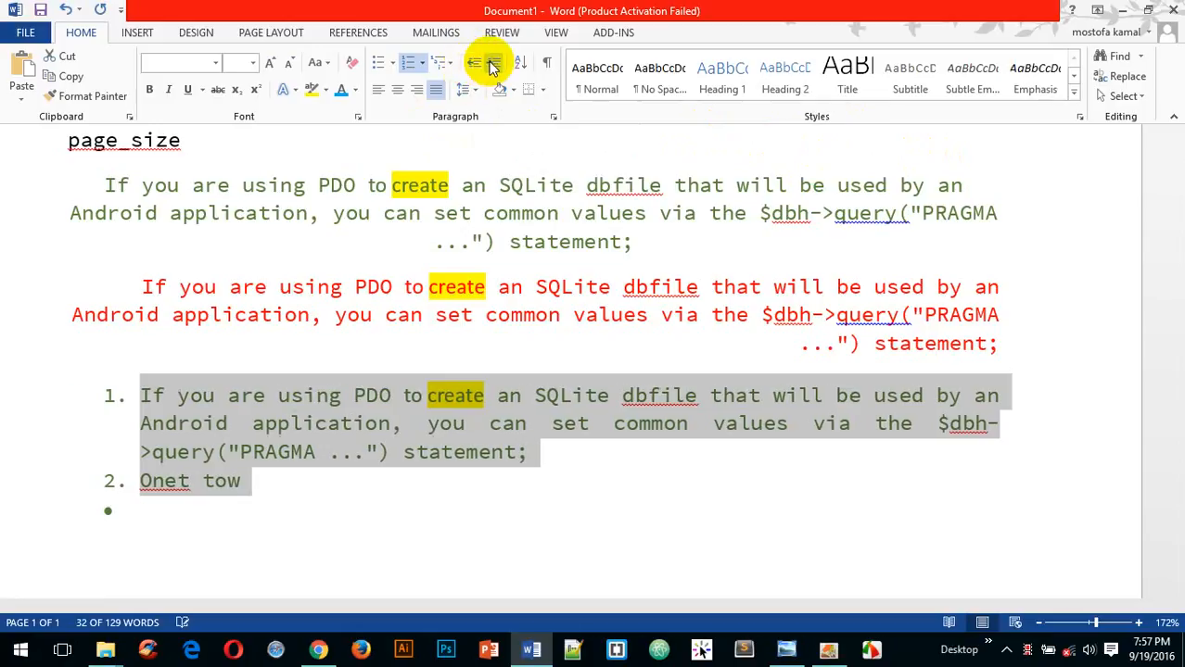
click(492, 64)
double_click(491, 64)
click(492, 64)
click(491, 64)
click(475, 63)
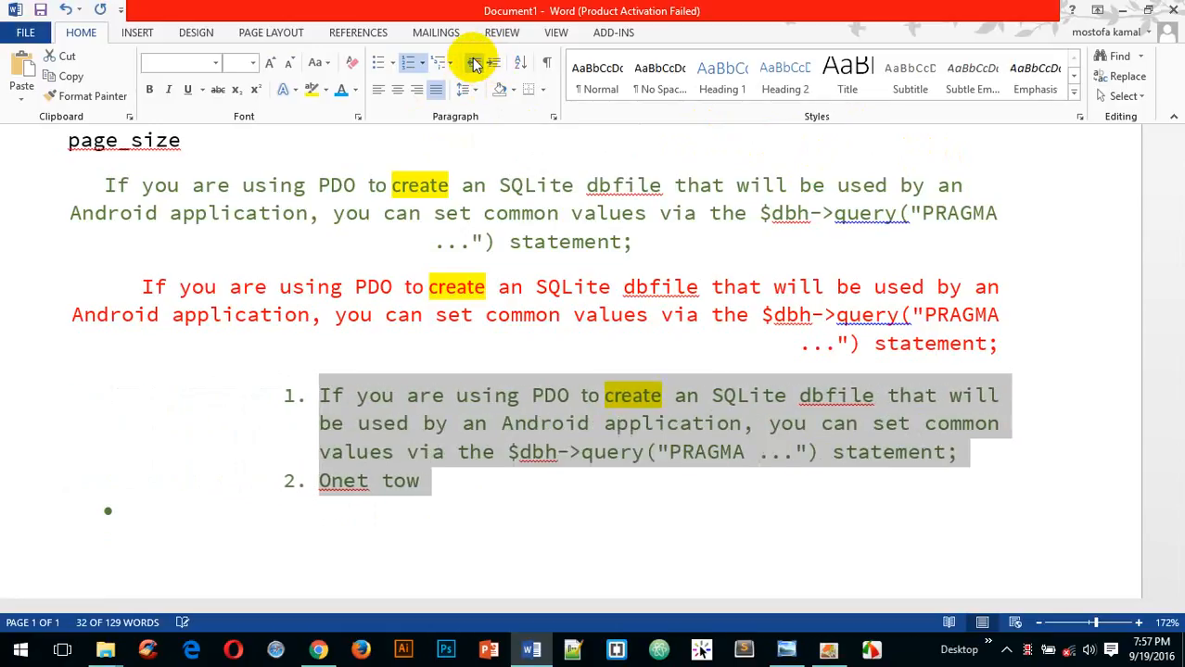
double_click(475, 63)
double_click(474, 63)
click(473, 62)
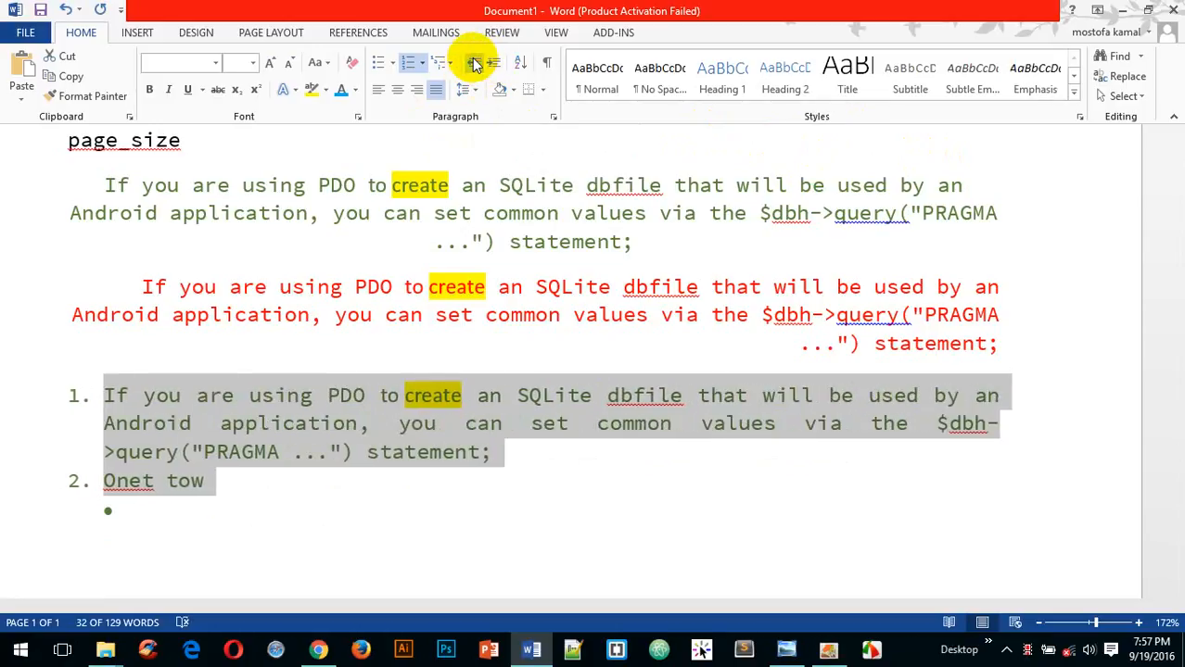
- Increase the indent of the numbered list repeatedly until its text is a narrow column near the page's right margin
click(495, 63)
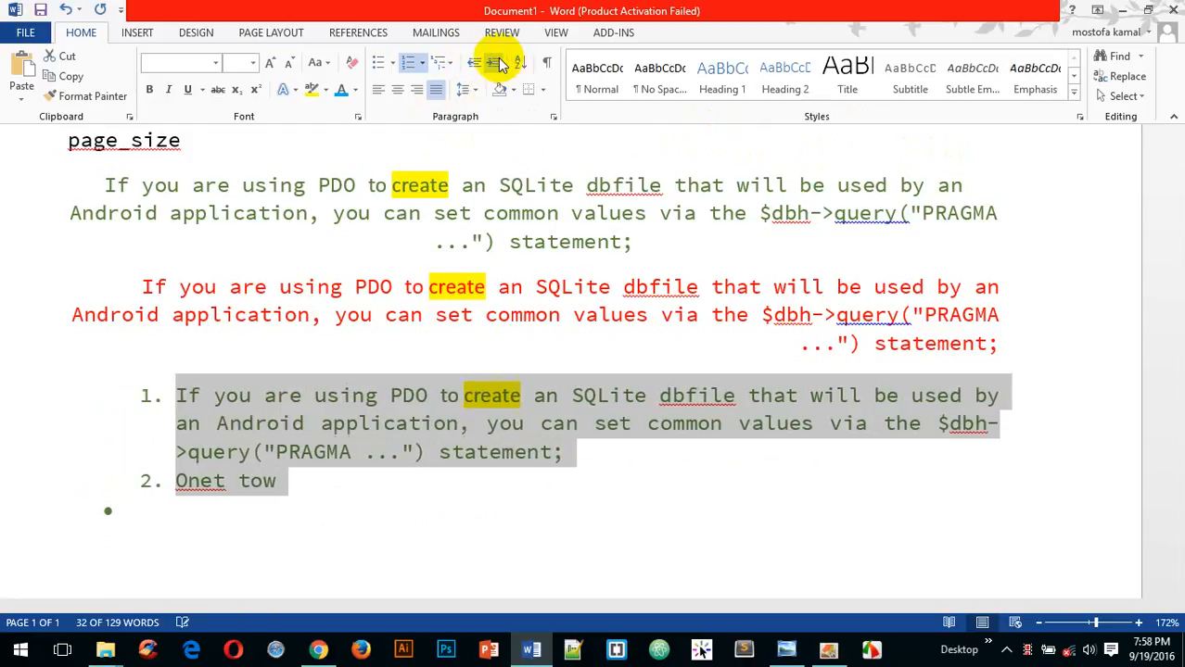
click(497, 64)
click(499, 64)
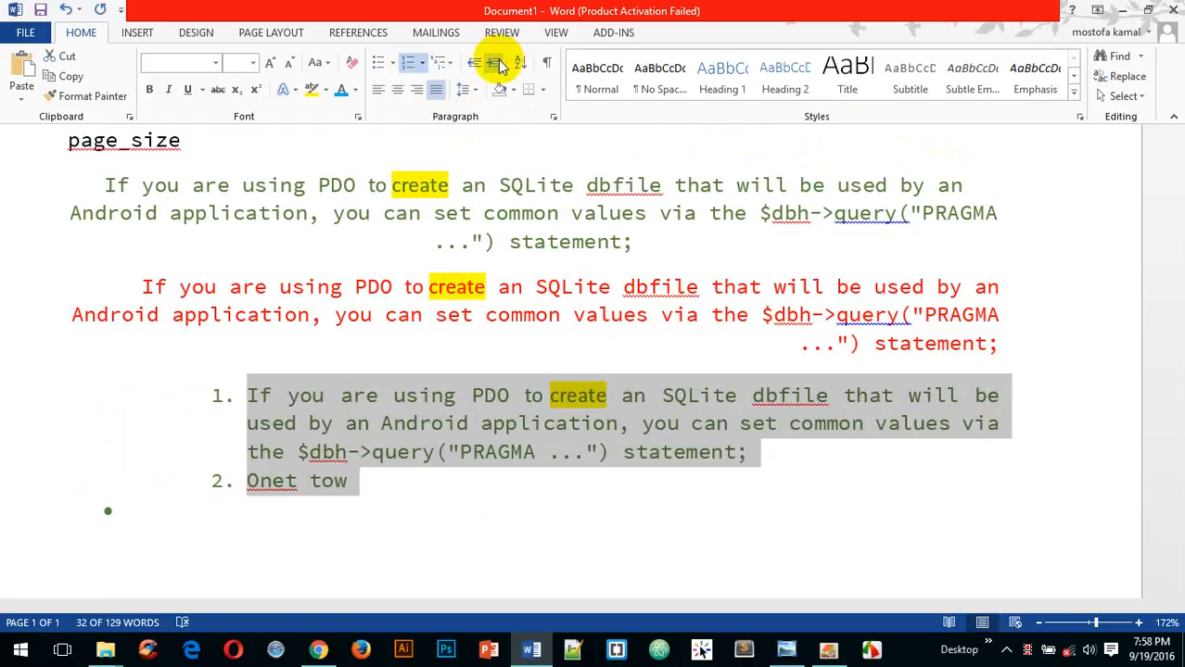
click(499, 65)
click(498, 65)
click(498, 65)
click(499, 65)
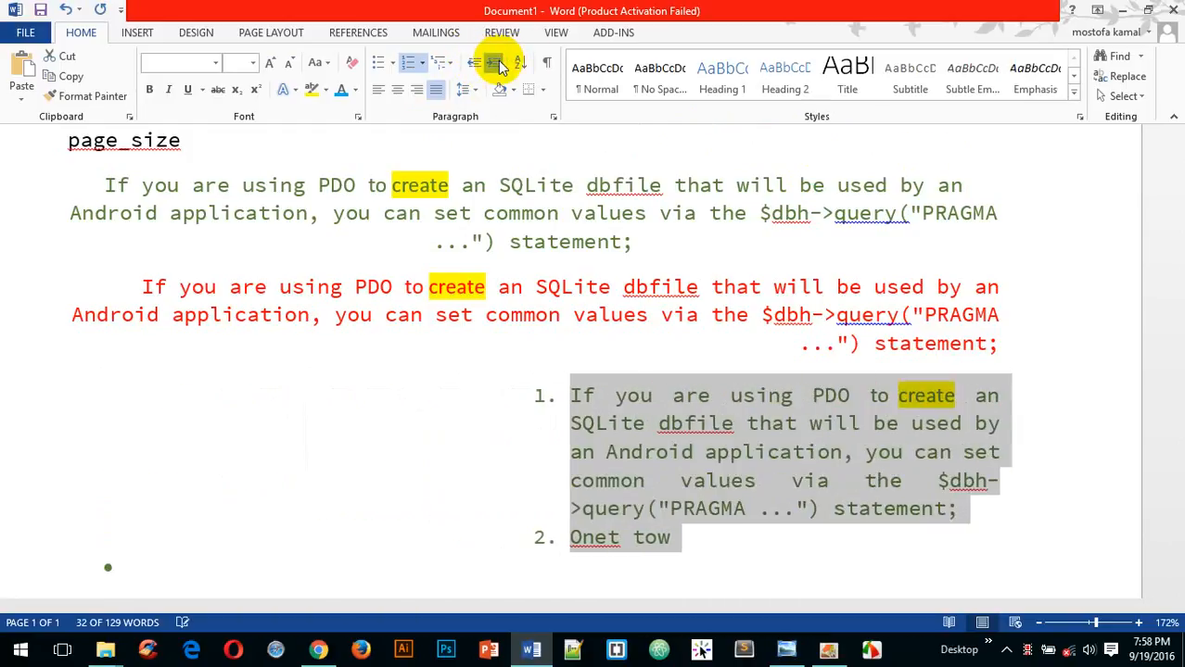
click(498, 65)
click(499, 65)
click(498, 65)
click(498, 65)
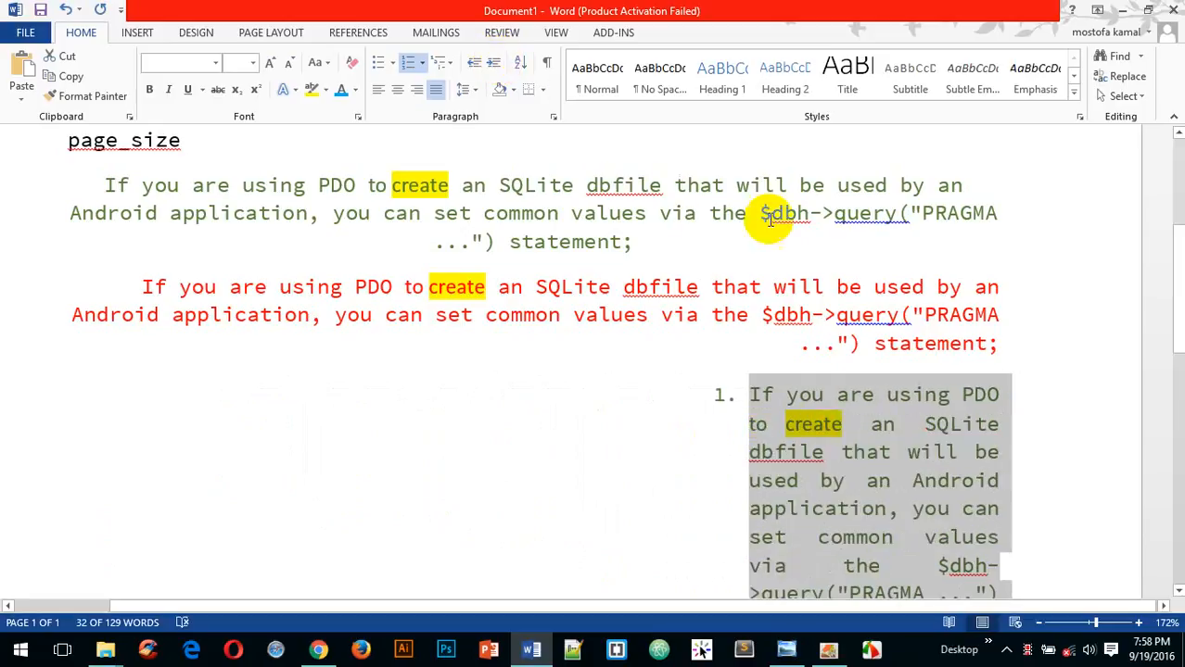
scroll(878, 298, down, 3)
scroll(904, 400, up, 3)
scroll(897, 408, down, 1)
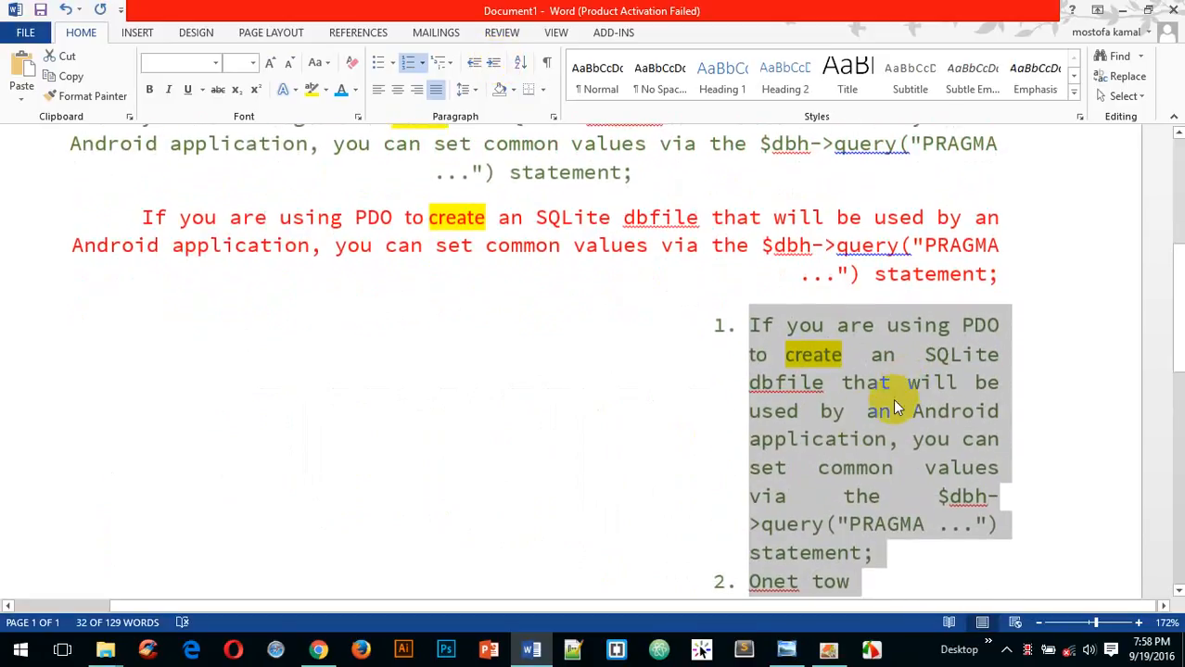
scroll(645, 377, up, 3)
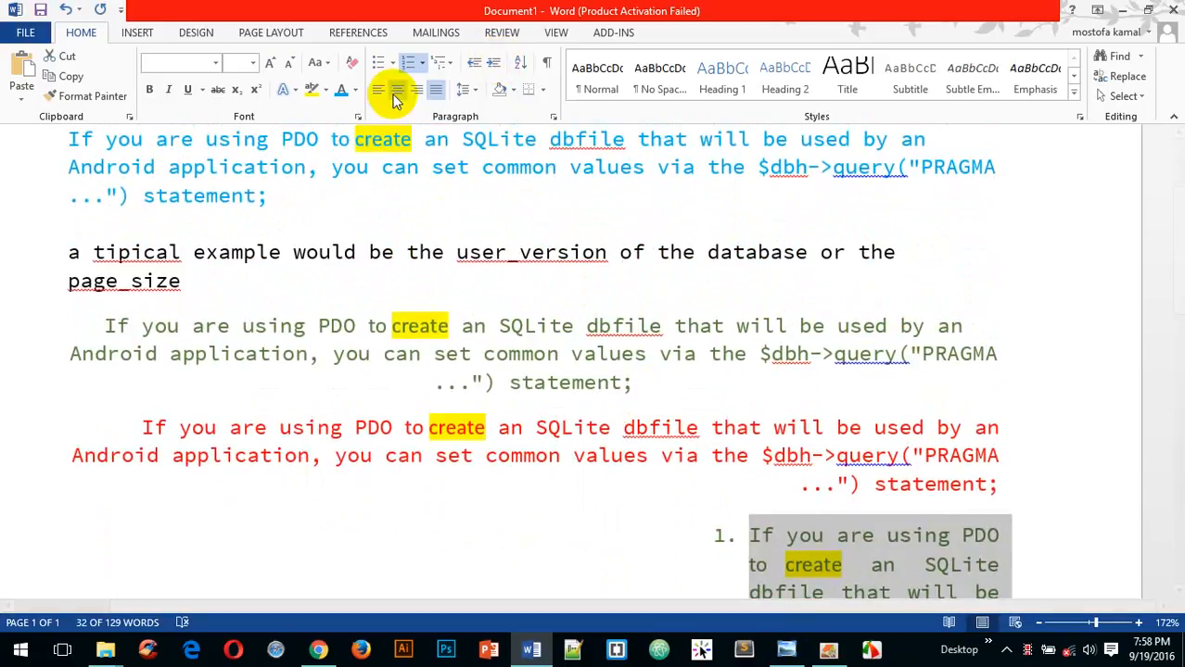
- Decrease the numbered list's indent repeatedly until it is back at the left margin
click(481, 67)
click(480, 67)
click(480, 67)
click(480, 67)
click(481, 67)
click(481, 67)
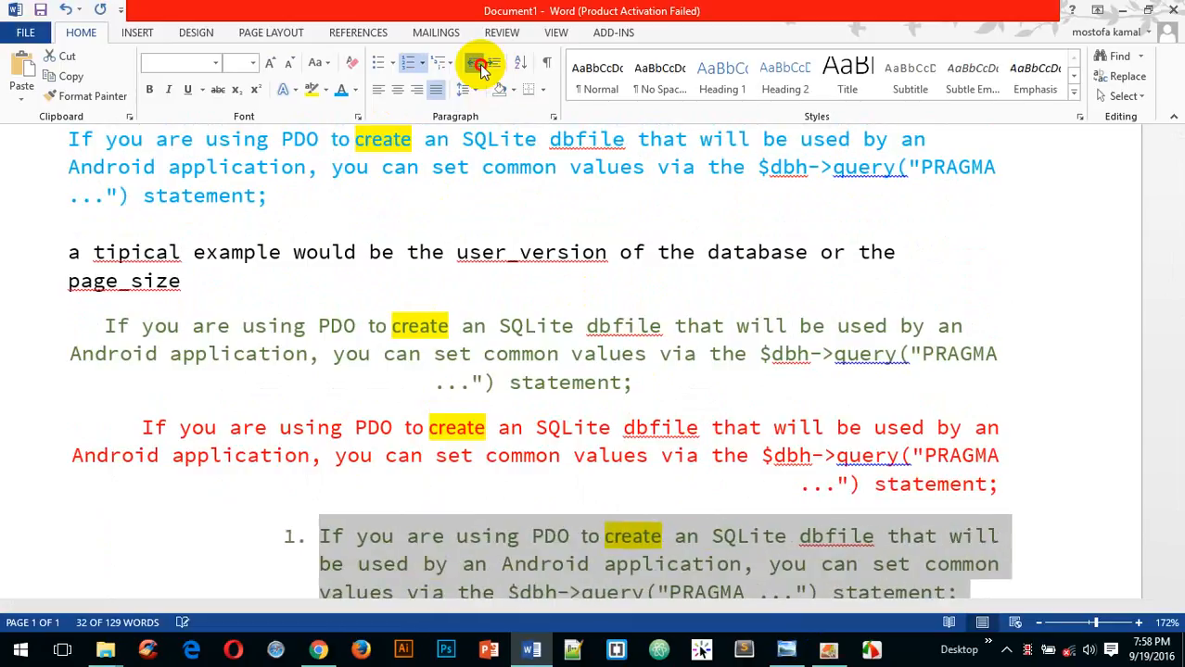
click(480, 66)
click(480, 67)
click(480, 67)
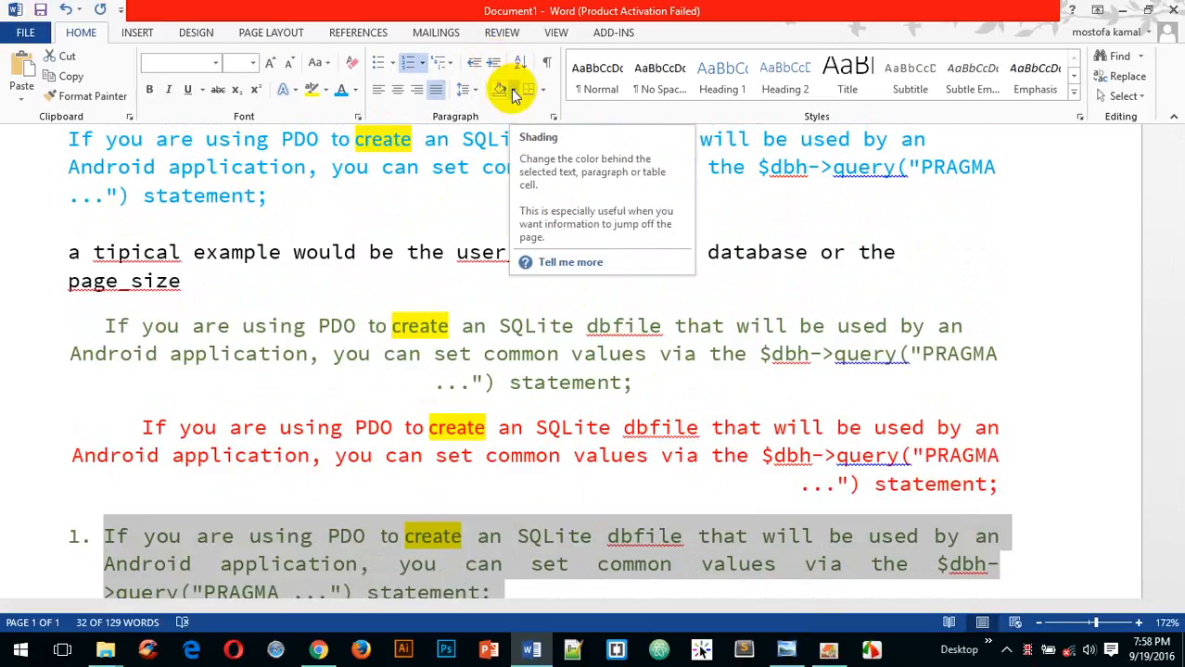
- Apply dark gold paragraph shading to the two numbered list items
click(514, 93)
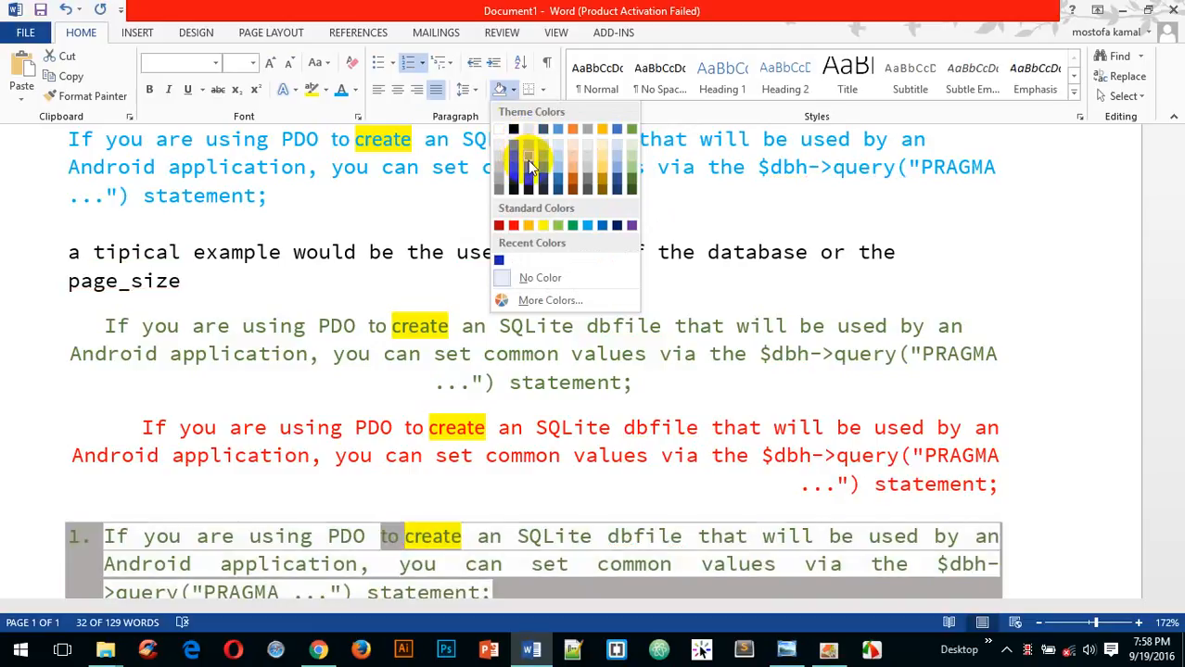
scroll(762, 225, down, 2)
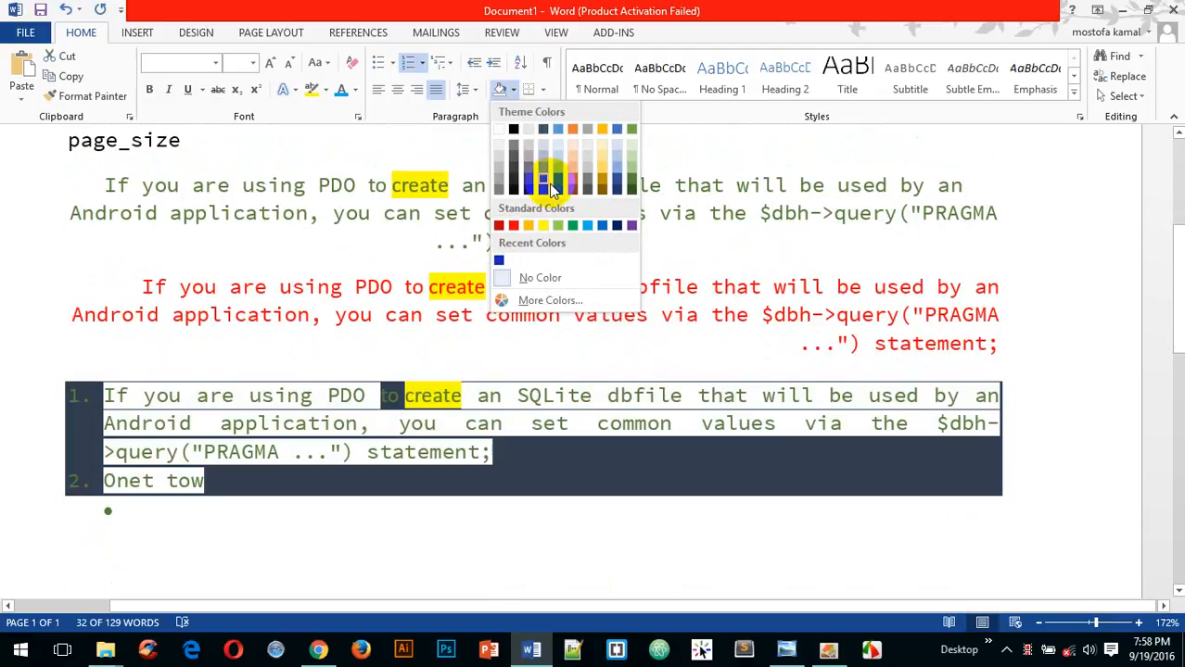
click(599, 188)
click(693, 542)
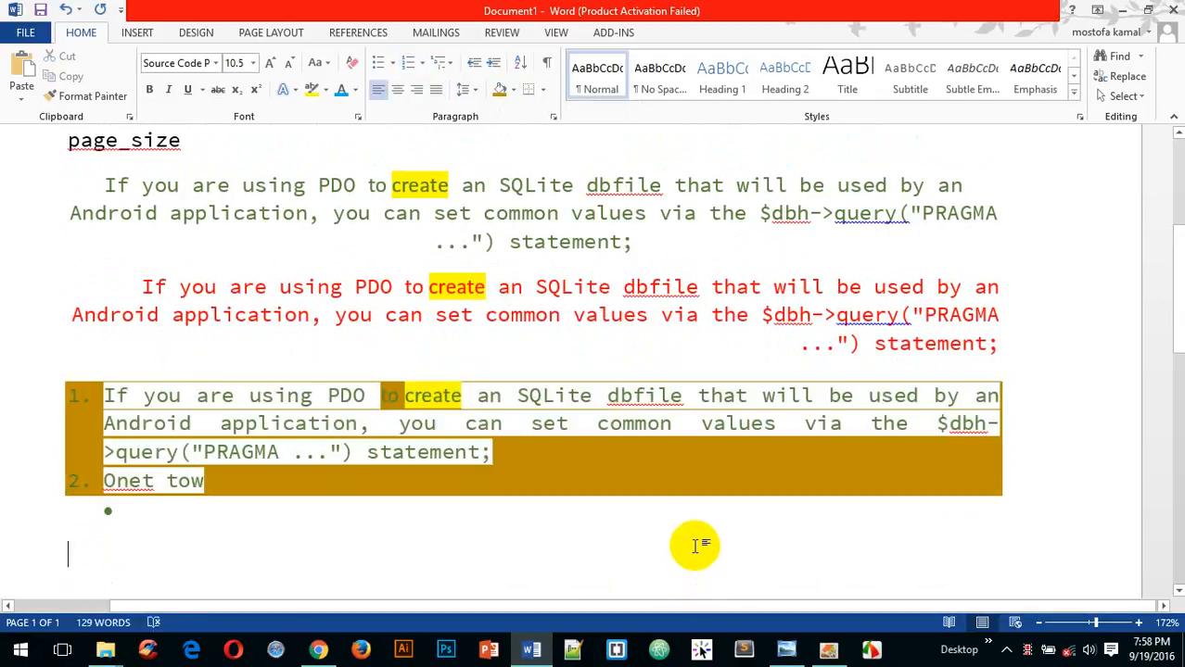
- Examine the shading around the list numbers and the word "to", and undo the shading
scroll(218, 410, down, 2)
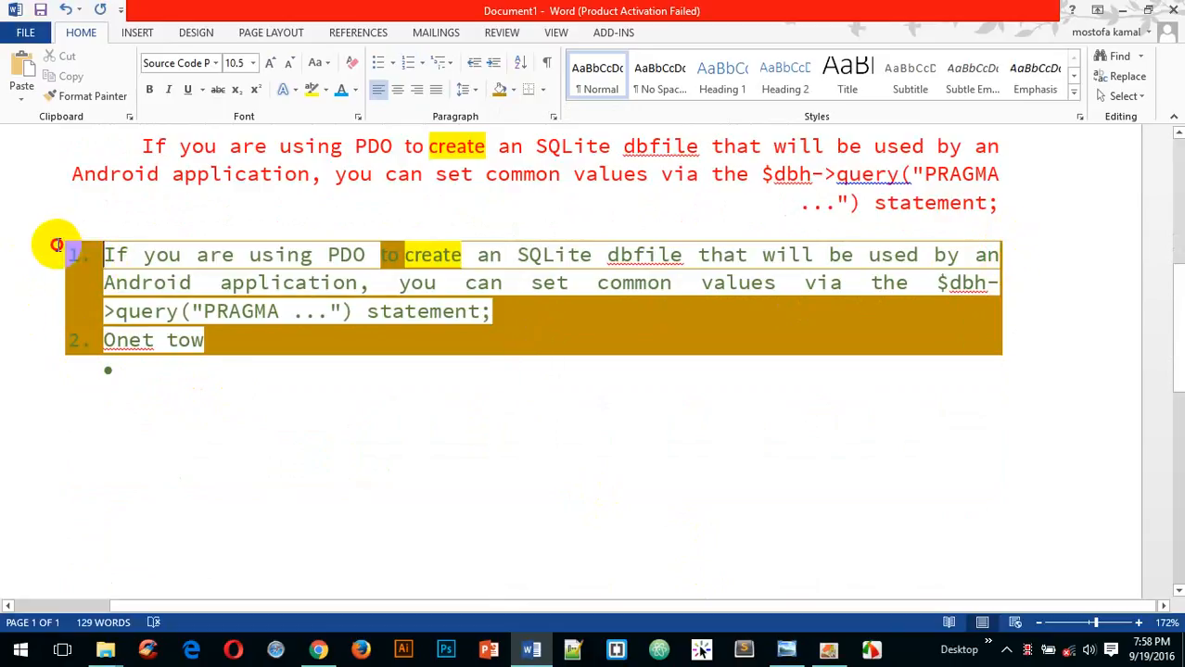
click(75, 265)
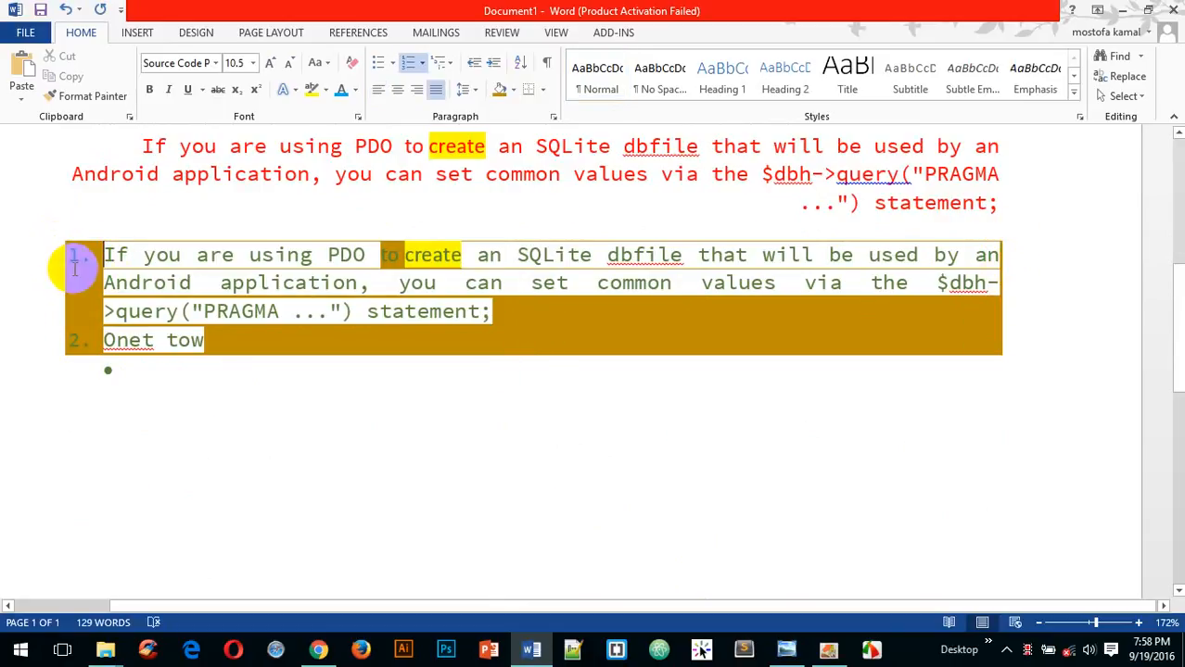
click(401, 256)
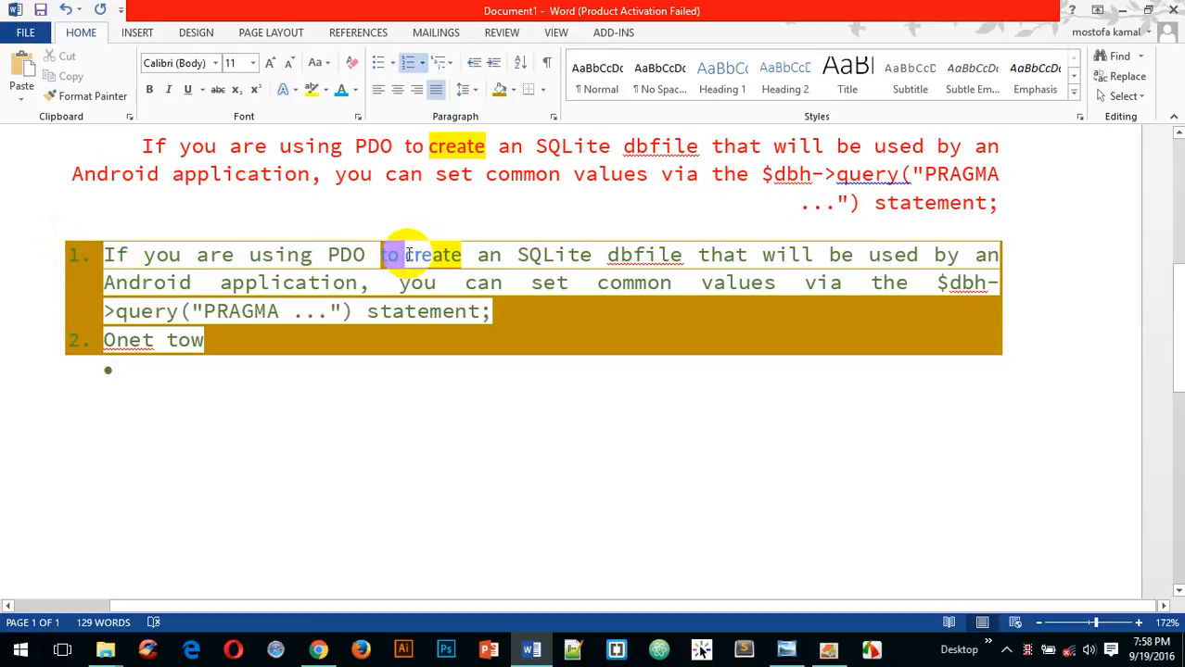
drag(397, 255, 382, 256)
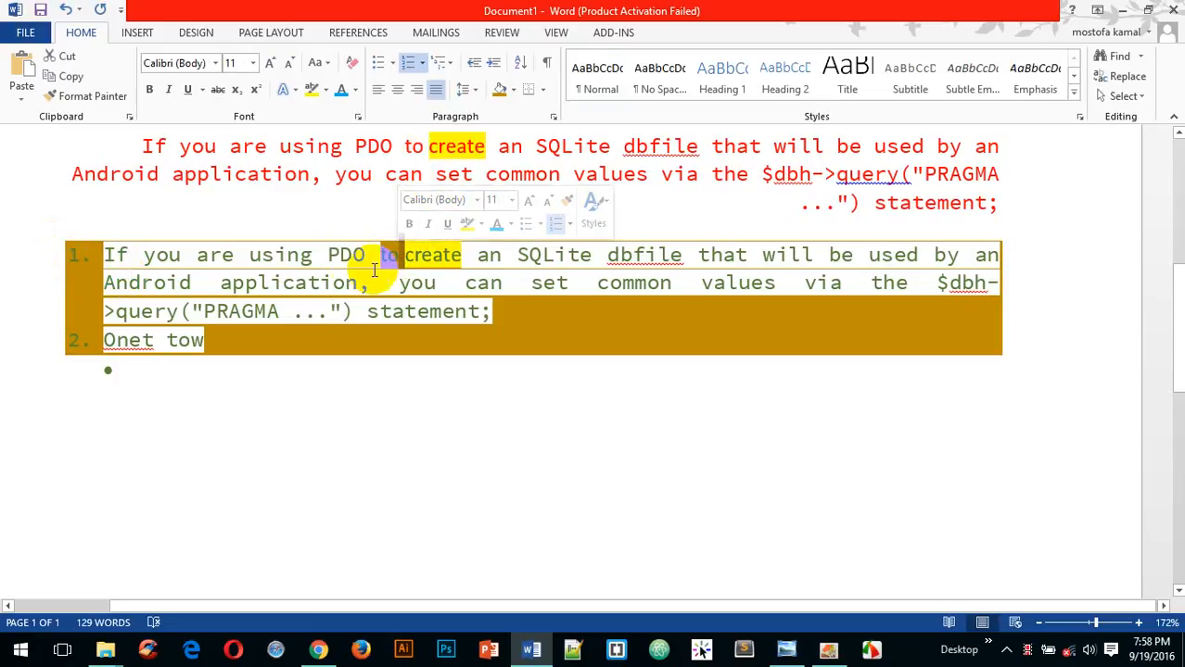
click(502, 378)
scroll(501, 379, up, 2)
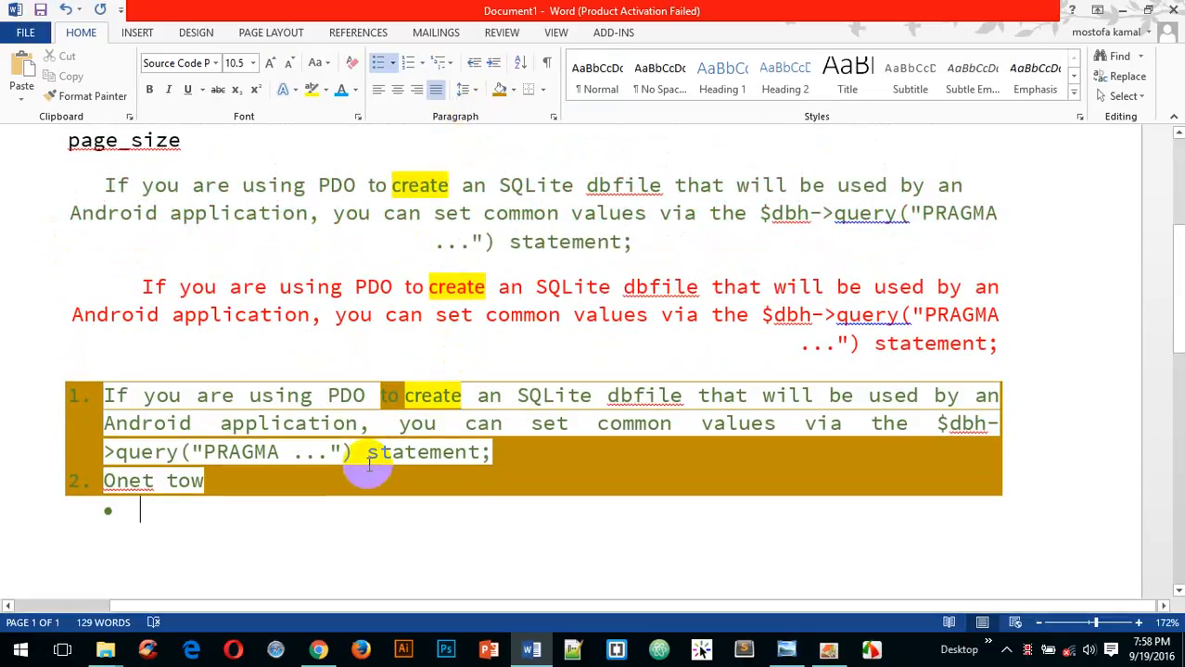
key(ctrl+z)
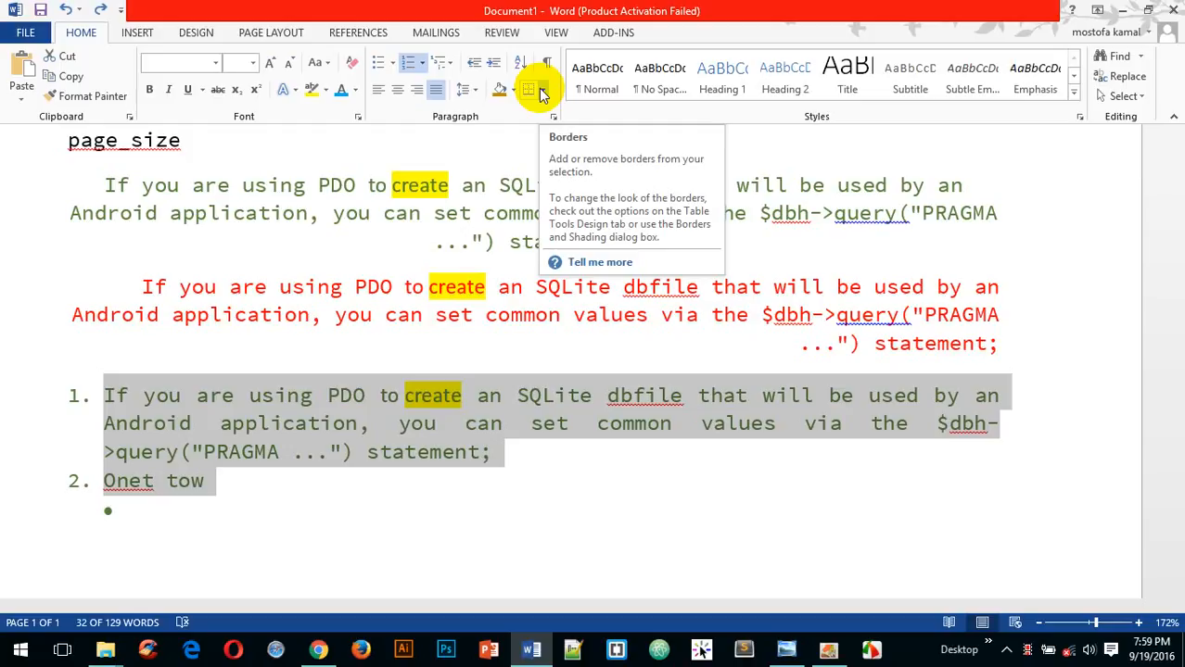
- Apply All Borders to the two selected numbered list items and clear the selection
click(542, 91)
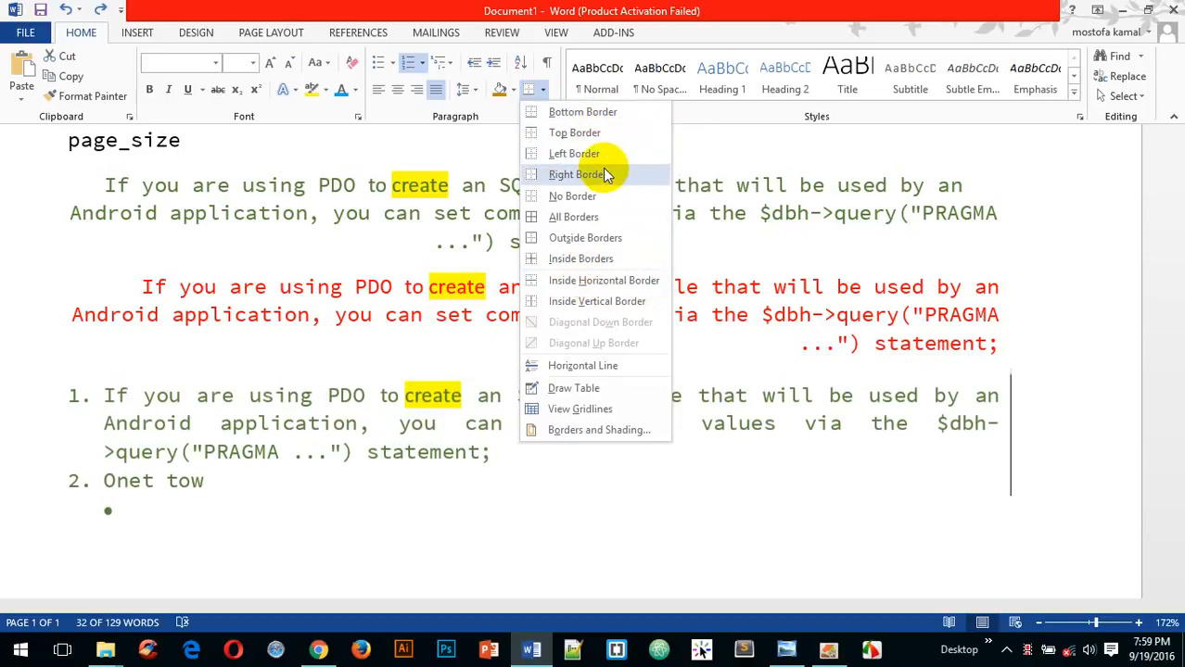
click(610, 223)
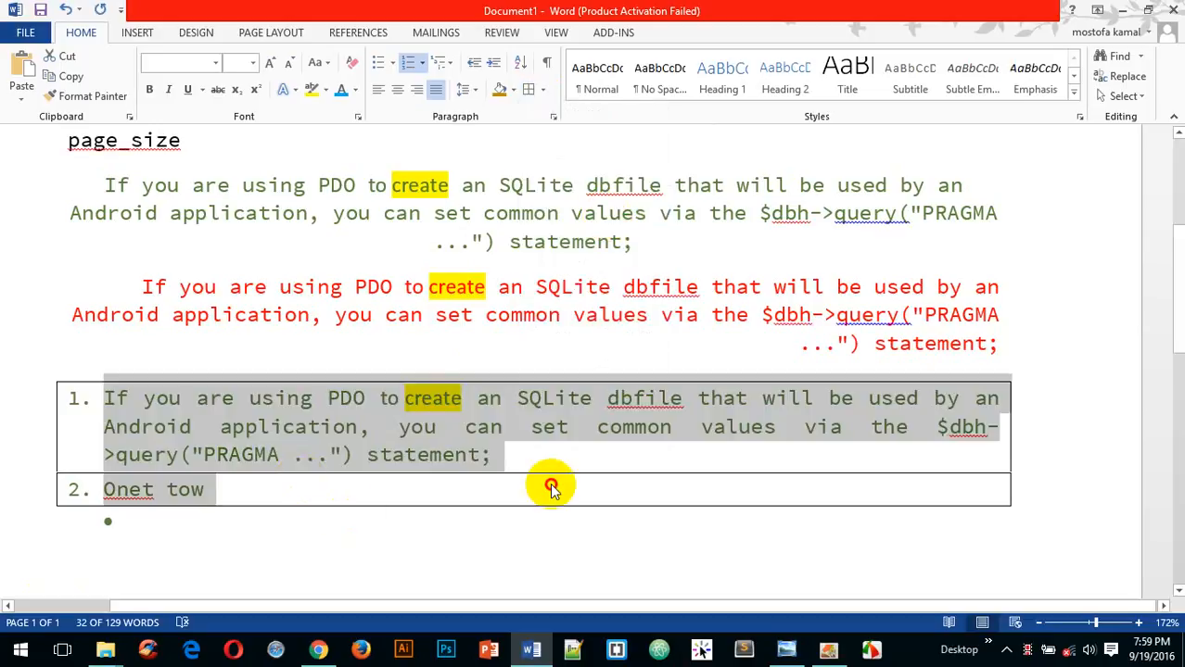
click(547, 483)
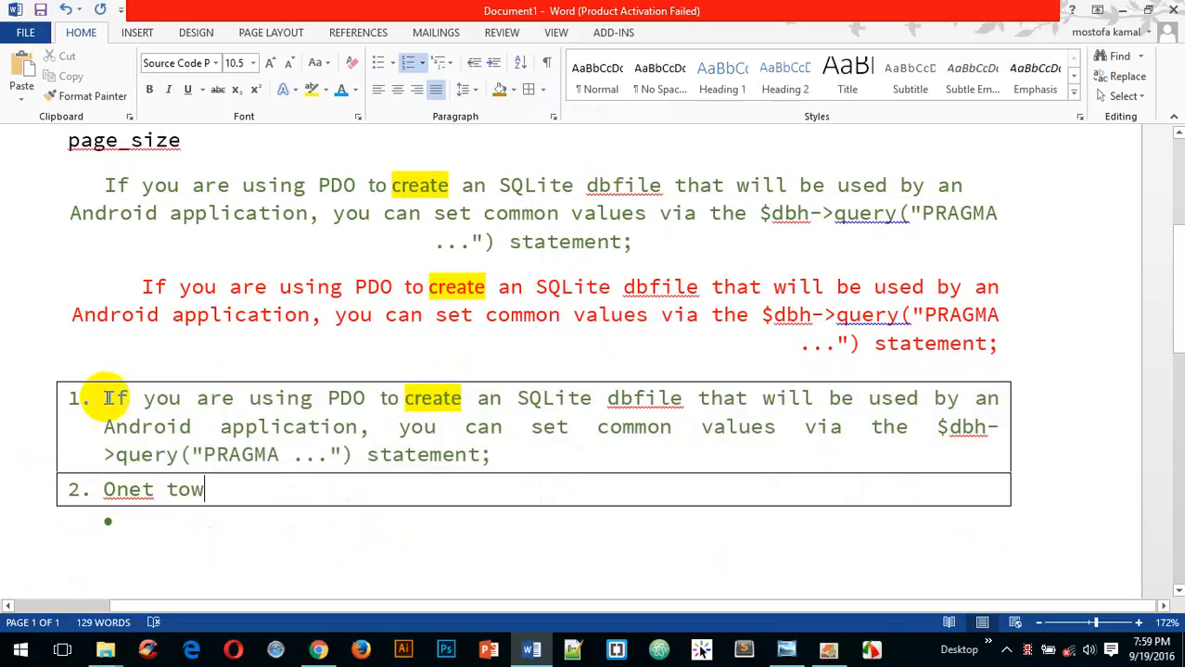
- Insert two blank bordered paragraphs between the two numbered list items and check their separate border boxes
key(Return)
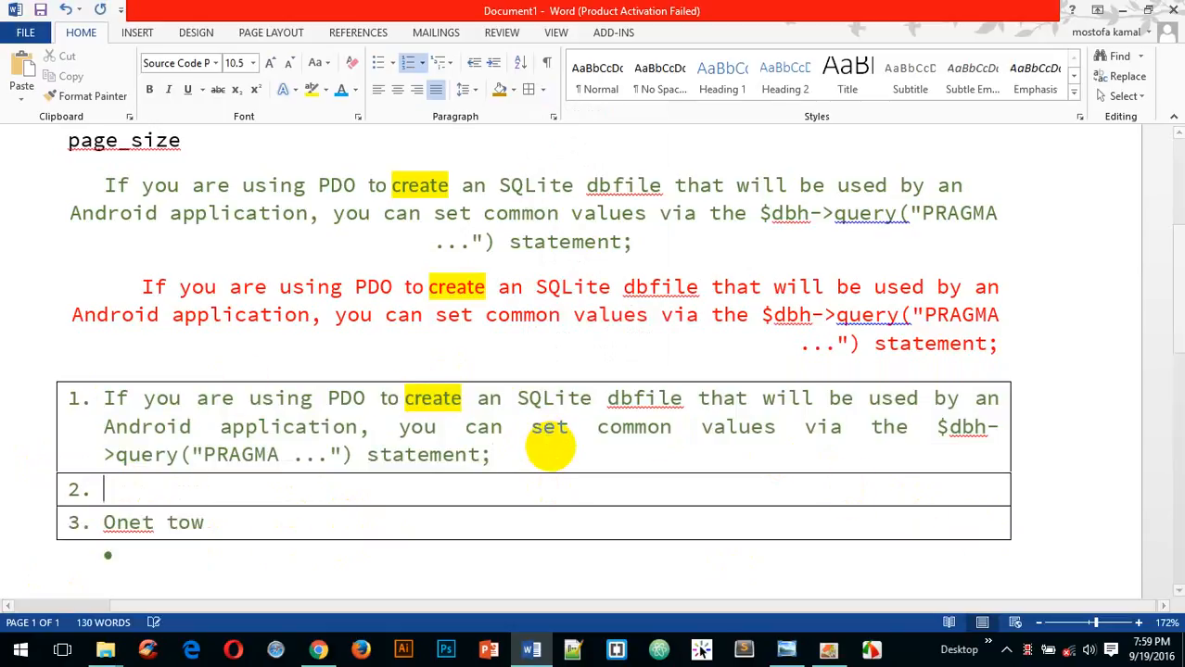
key(Return)
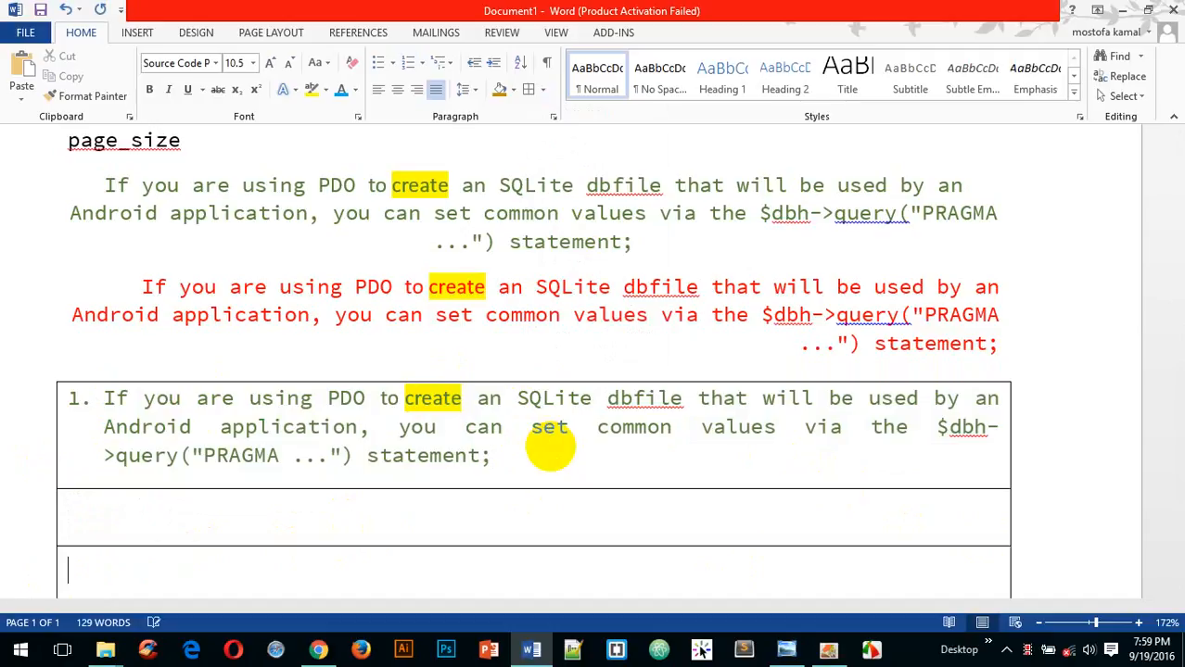
key(Return)
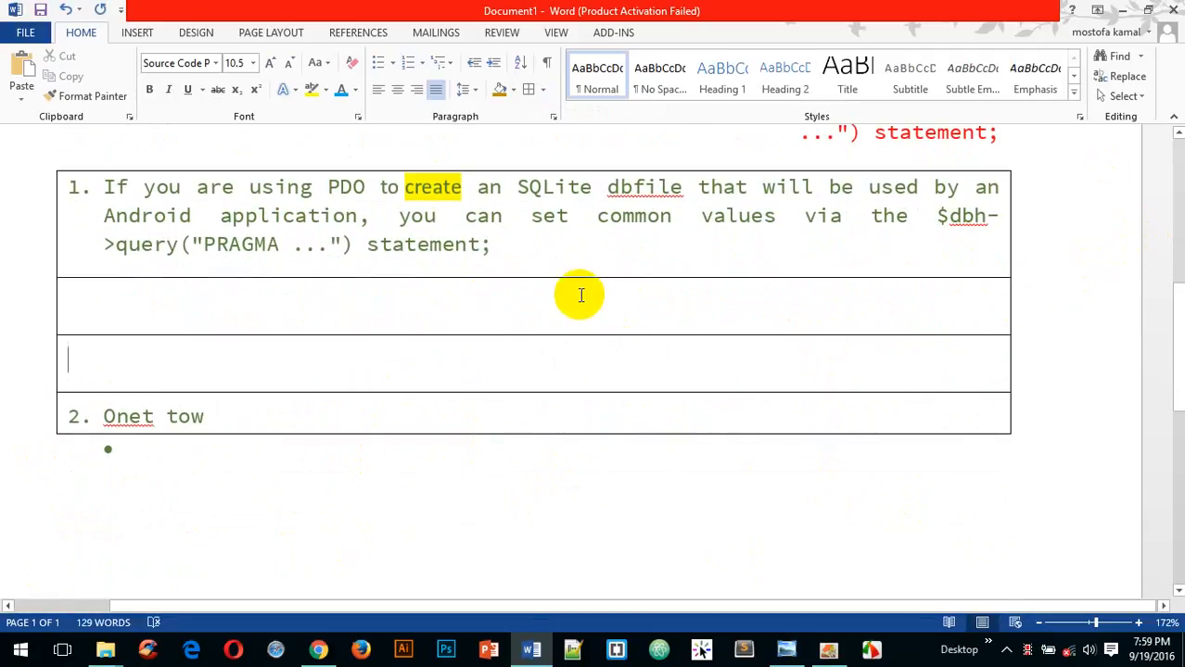
mouse_move(65, 184)
mouse_down()
mouse_move(487, 246)
mouse_move(96, 362)
mouse_move(206, 297)
mouse_up()
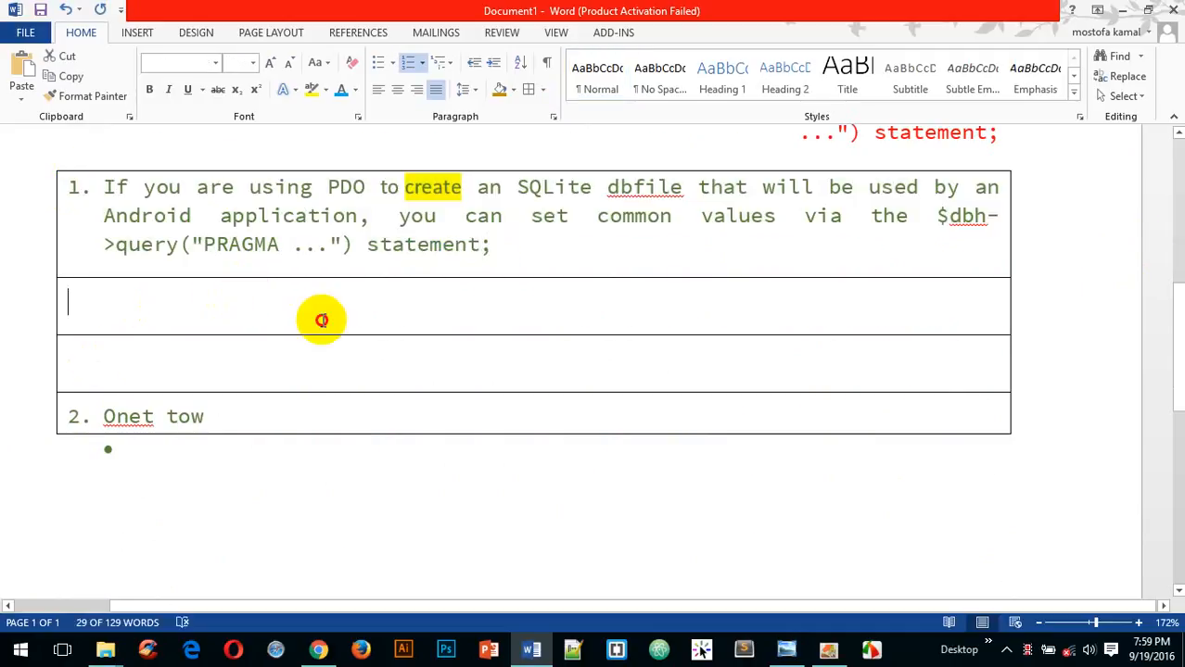
click(195, 360)
drag(380, 433, 563, 398)
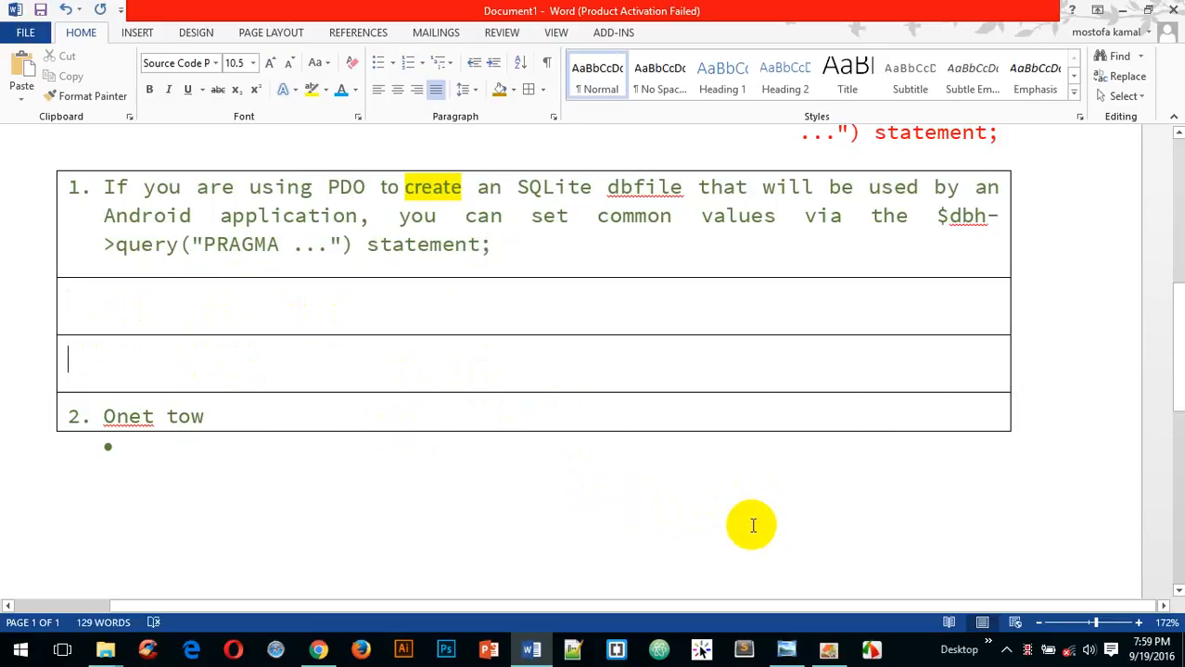
- Undo the blank paragraphs inserted between the two numbered list items
key(ctrl+z)
key(ctrl+z)
key(ctrl+z)
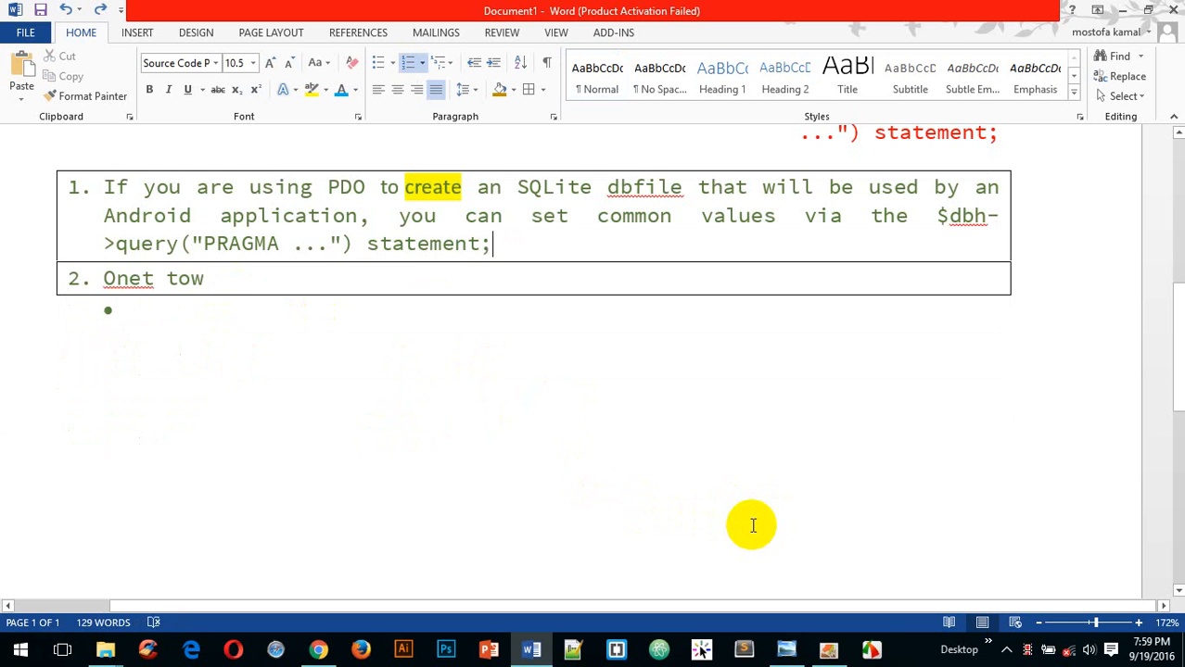
- Select the bordered list, examine the Sort by choices and sort order options in Sort Text, and cancel without sorting
scroll(594, 371, up, 3)
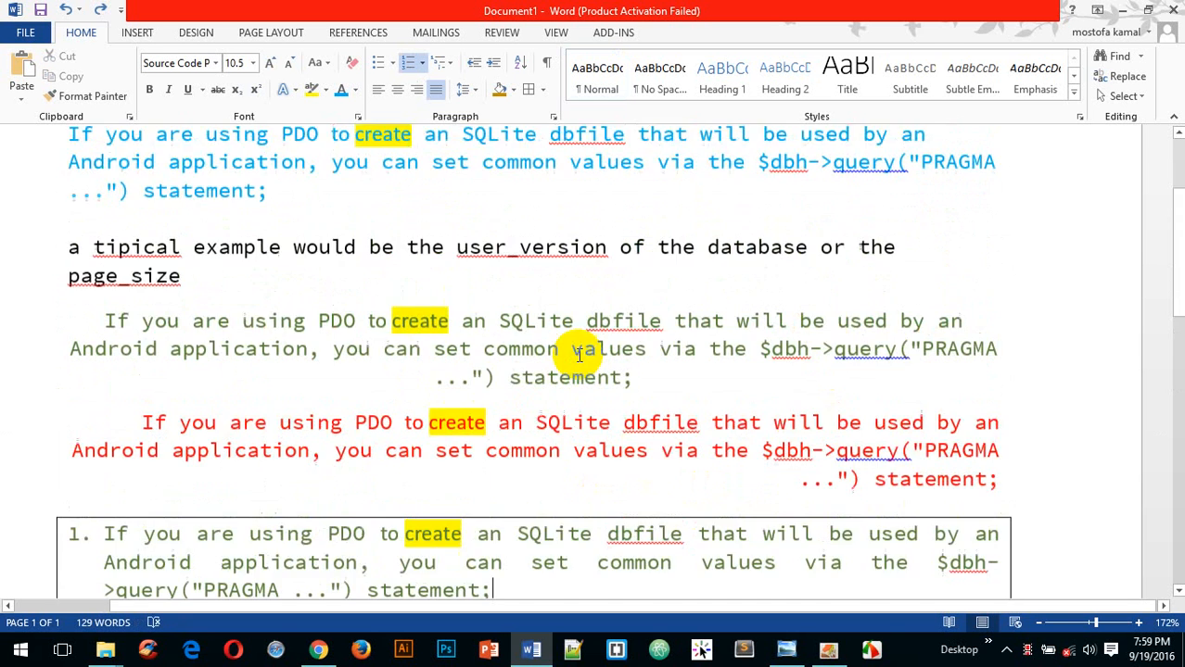
scroll(547, 339, up, 2)
scroll(555, 336, down, 4)
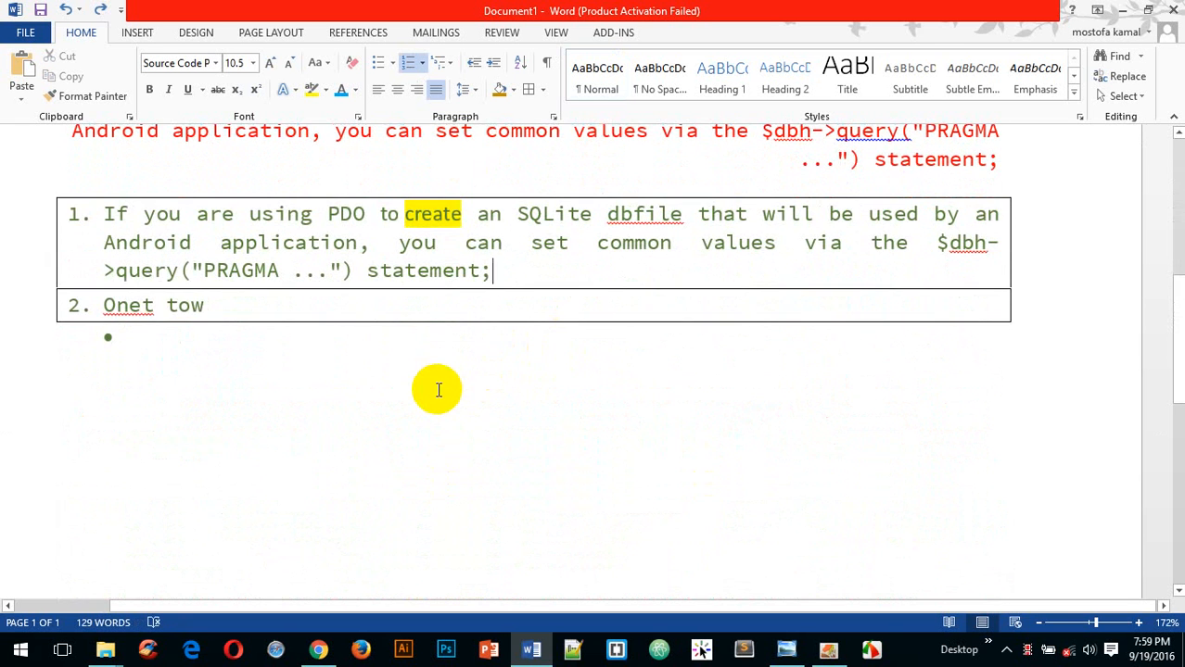
drag(70, 208, 344, 358)
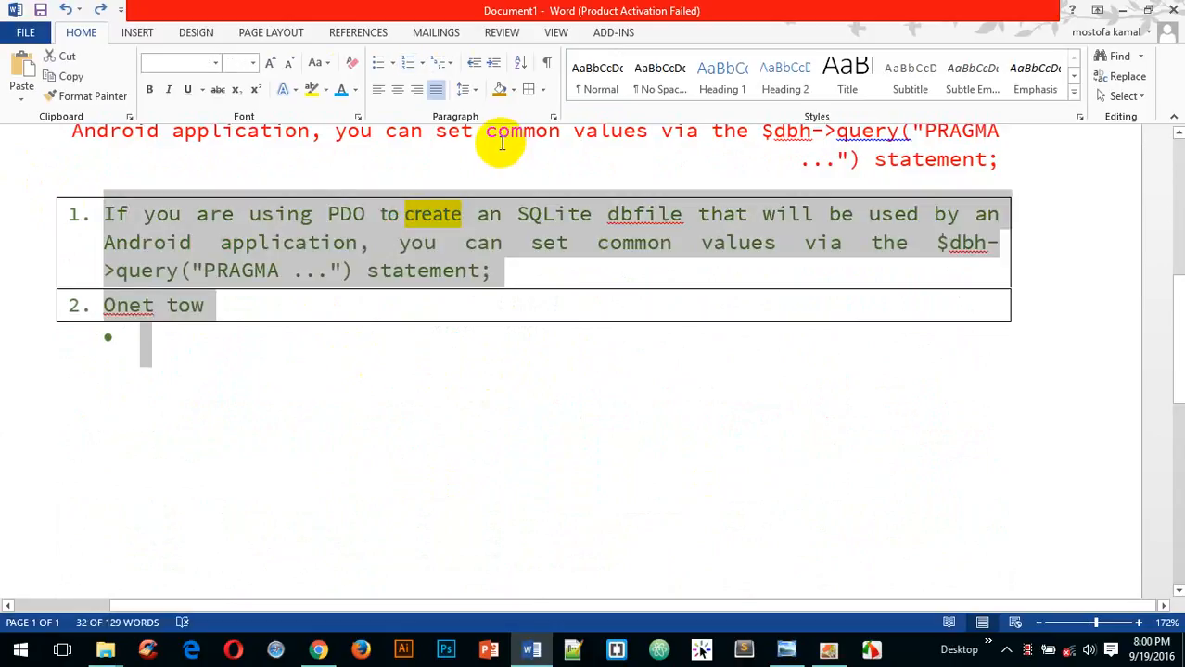
click(522, 65)
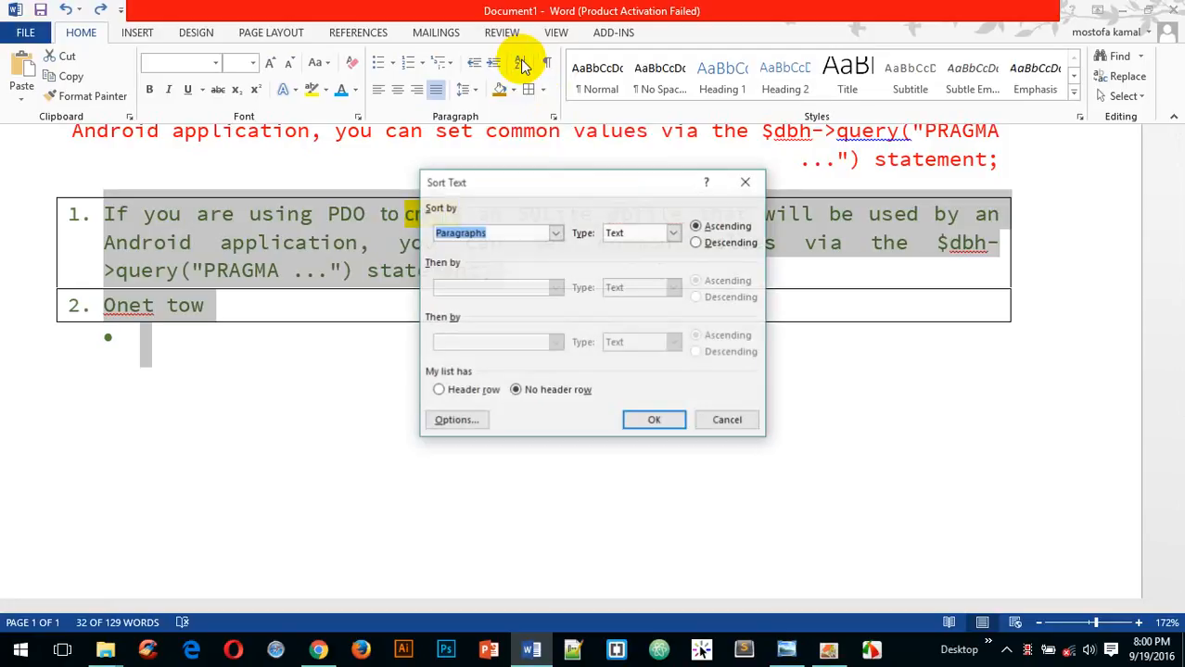
drag(498, 183, 743, 72)
click(800, 123)
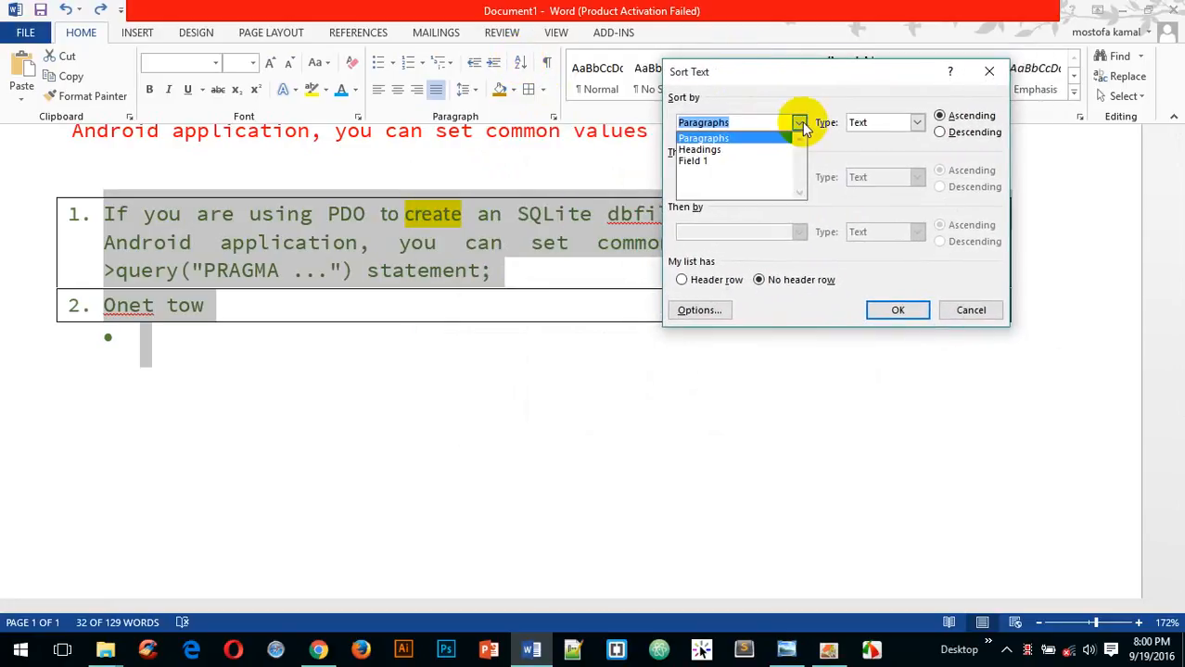
click(799, 123)
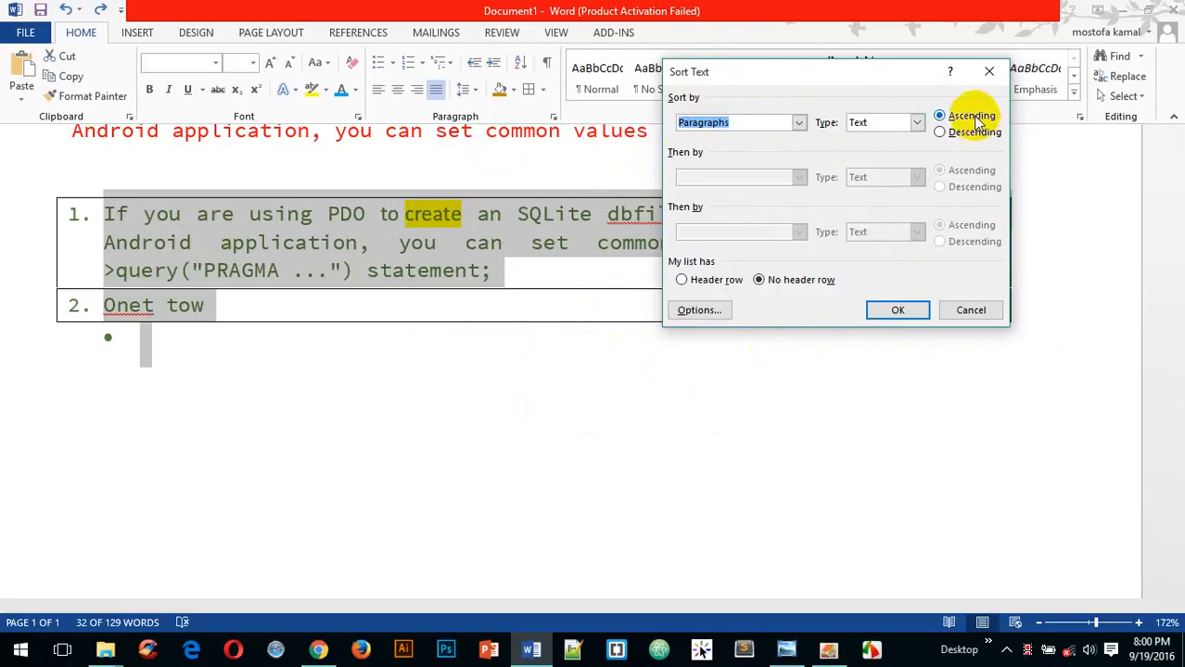
click(970, 311)
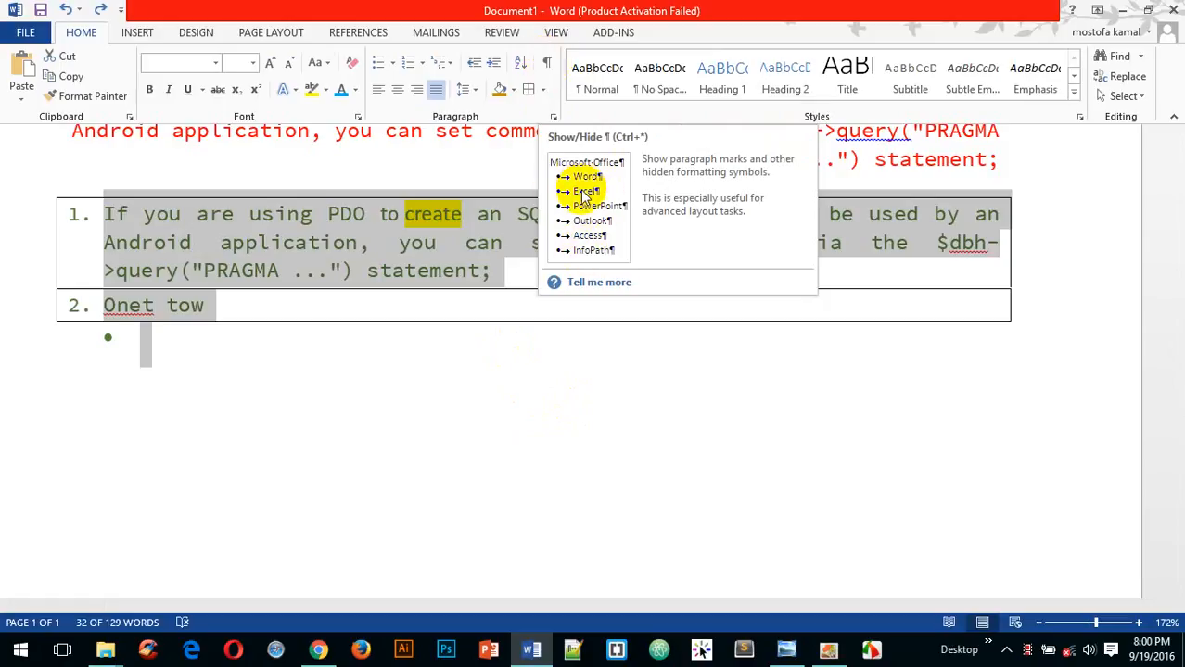
double_click(709, 424)
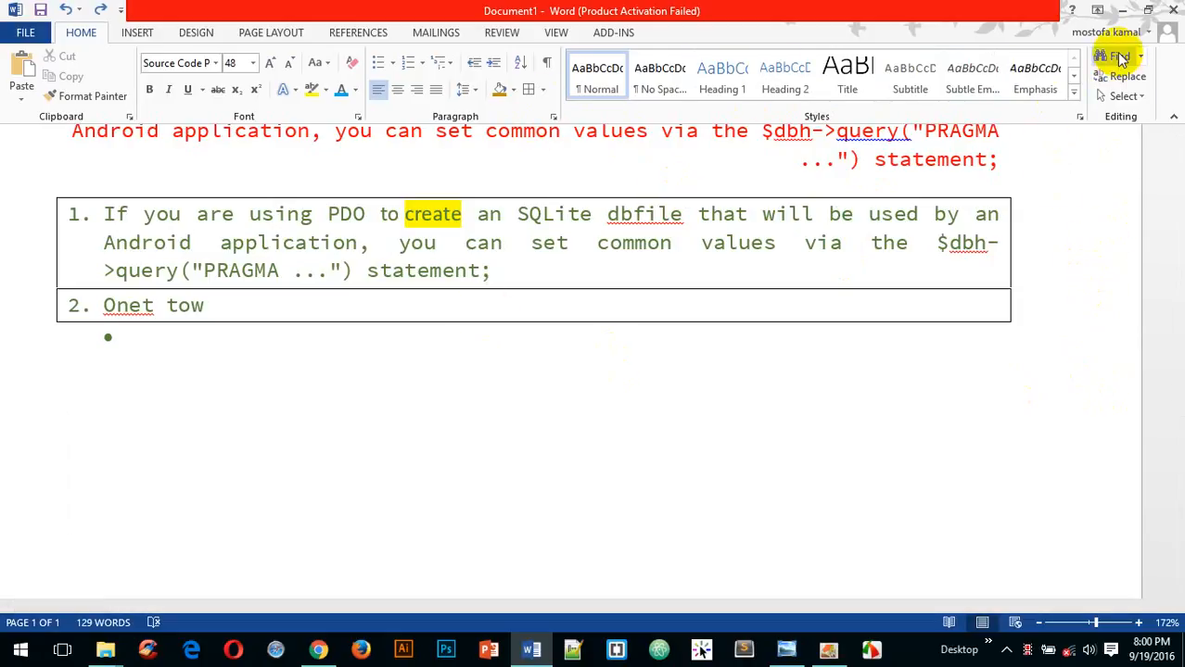
click(615, 649)
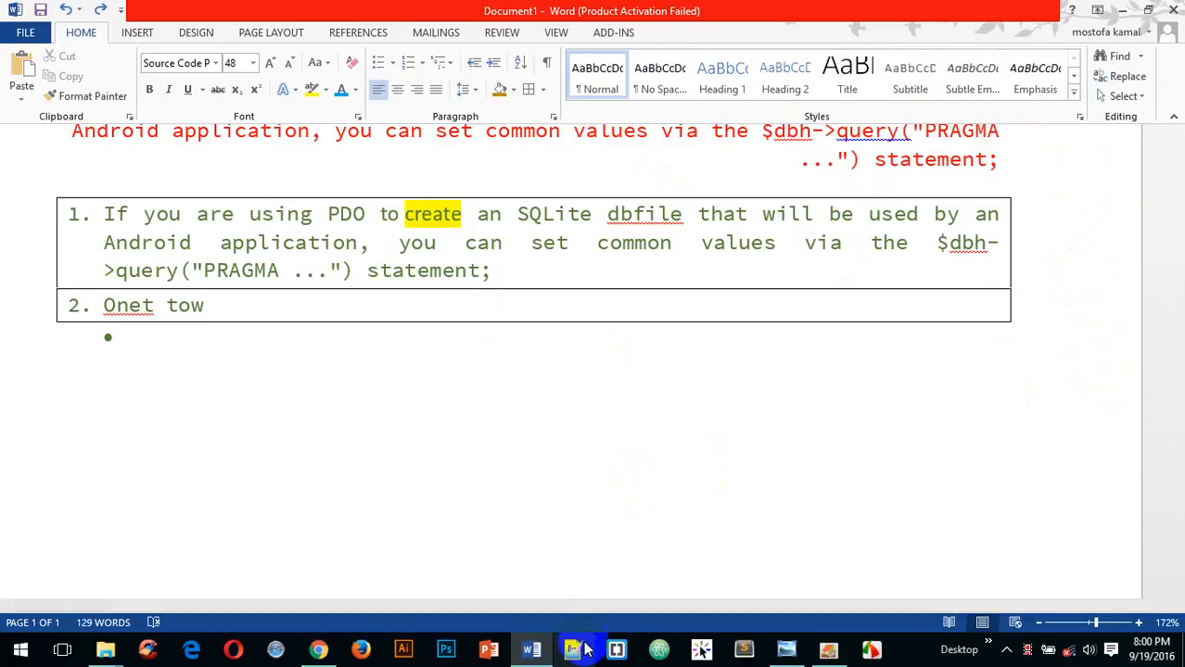